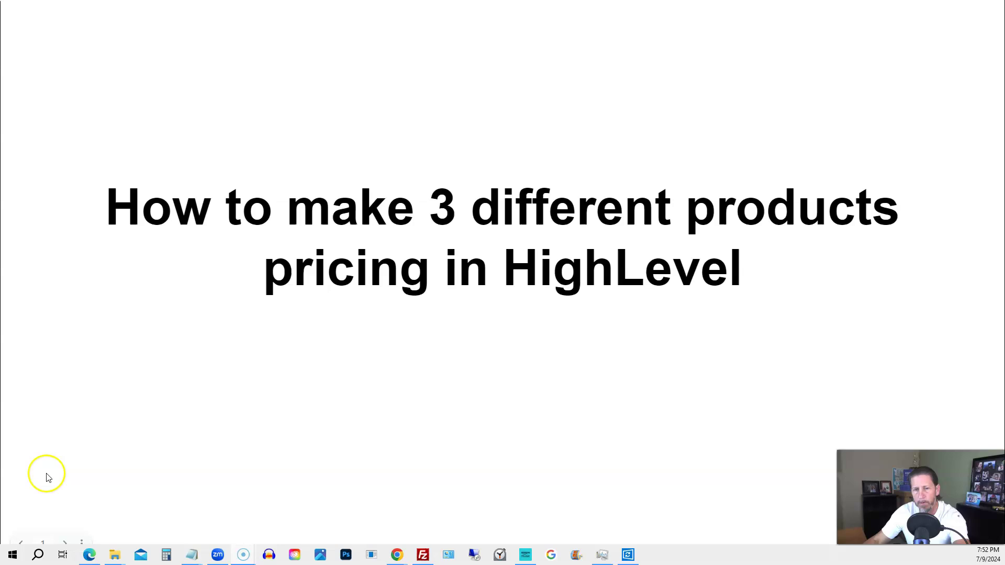
# Advance to slide 2 and reveal its questions on Stripe, products and prices, and sales pages.
pyautogui.click(48, 476)
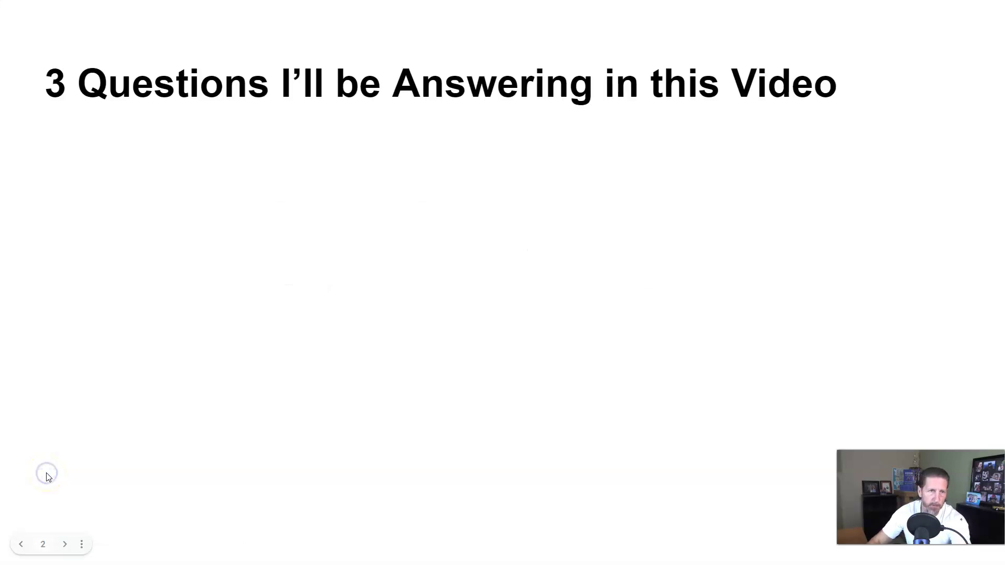
pyautogui.click(47, 477)
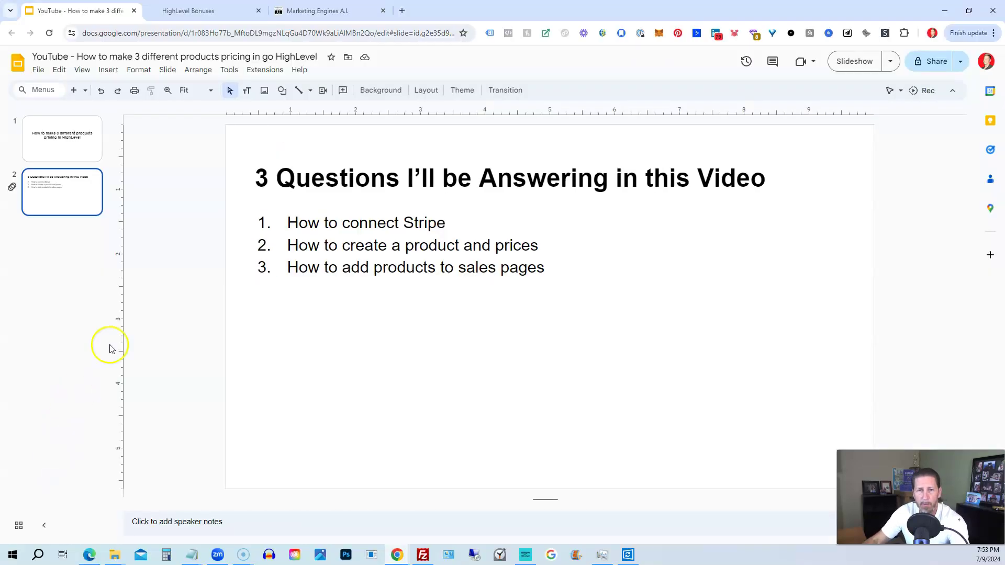
# Open the Stripe integration under Payments > Integrations in HighLevel to check live and test modes.
pyautogui.click(293, 11)
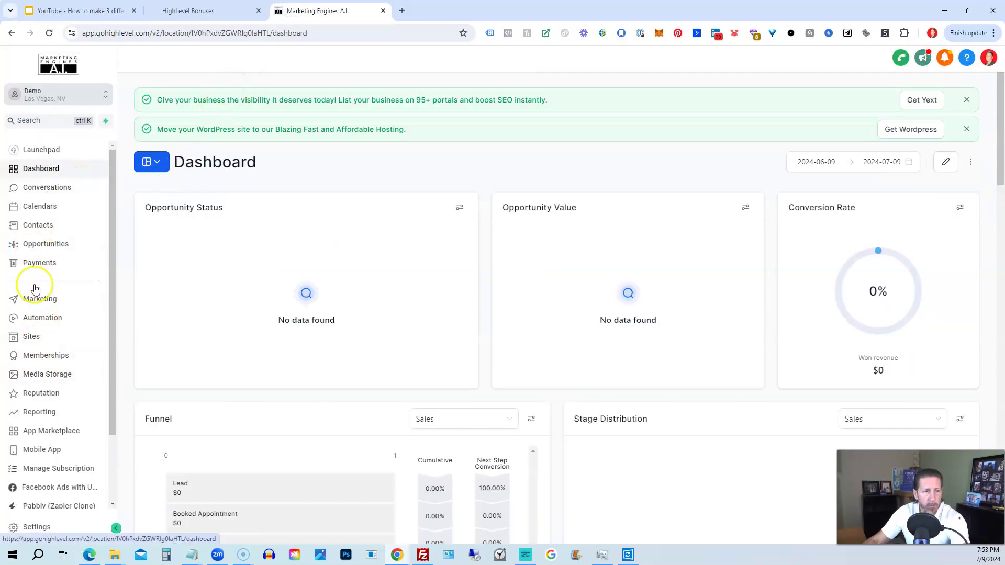
pyautogui.click(40, 264)
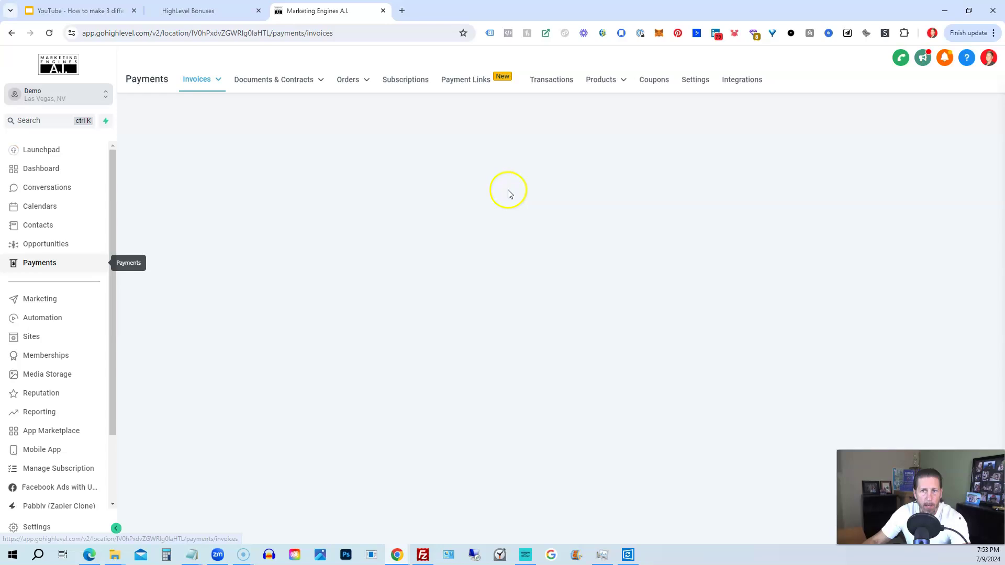
pyautogui.click(737, 84)
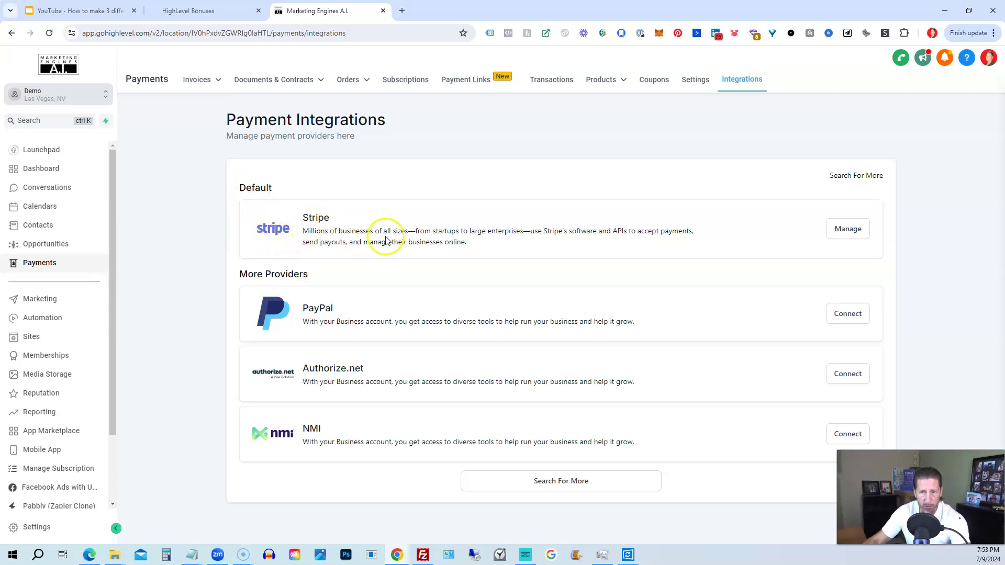
pyautogui.click(847, 239)
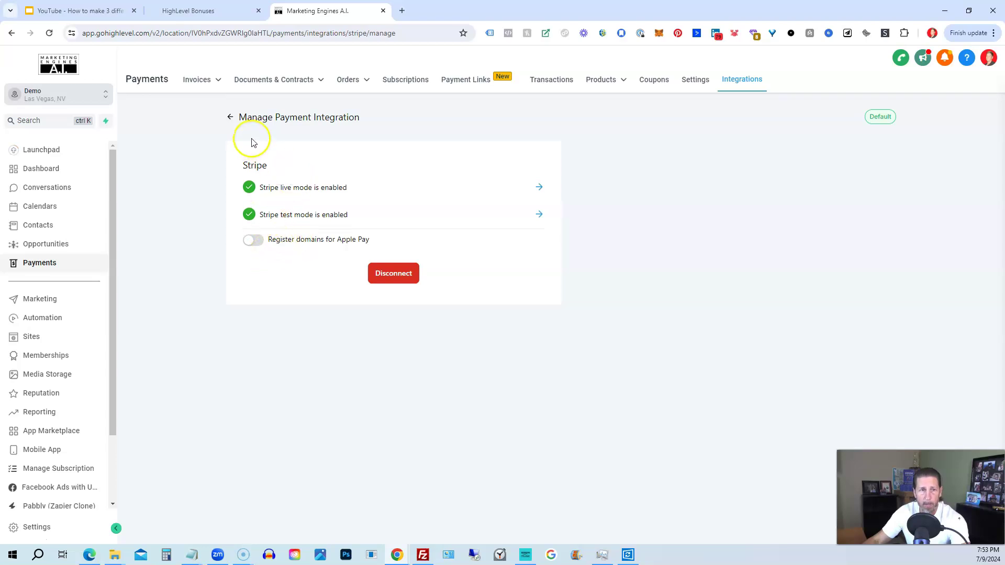
# Import the $49.00/month Social Video Services (LSRM) Stripe price into Products.
pyautogui.moveTo(600, 89)
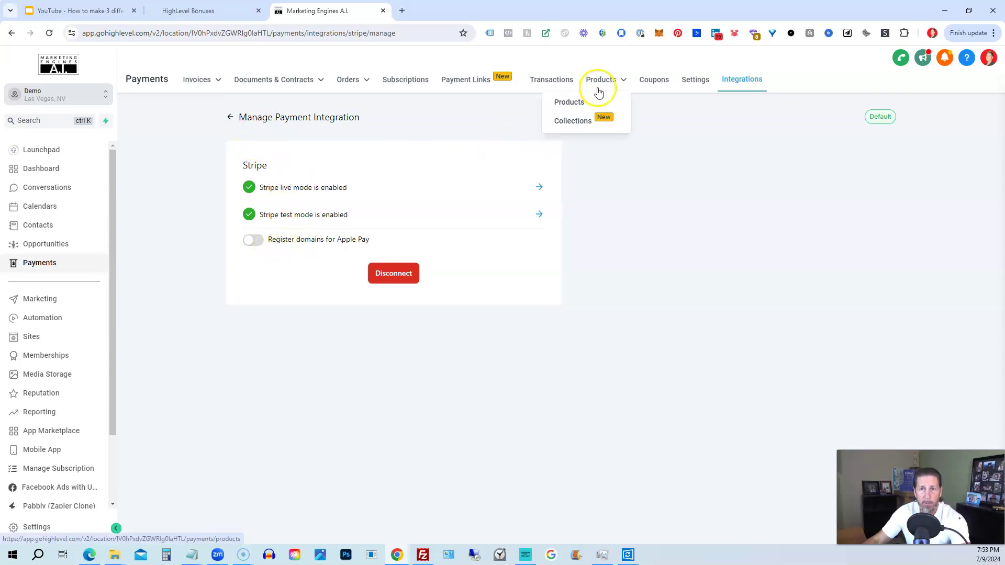
pyautogui.click(571, 105)
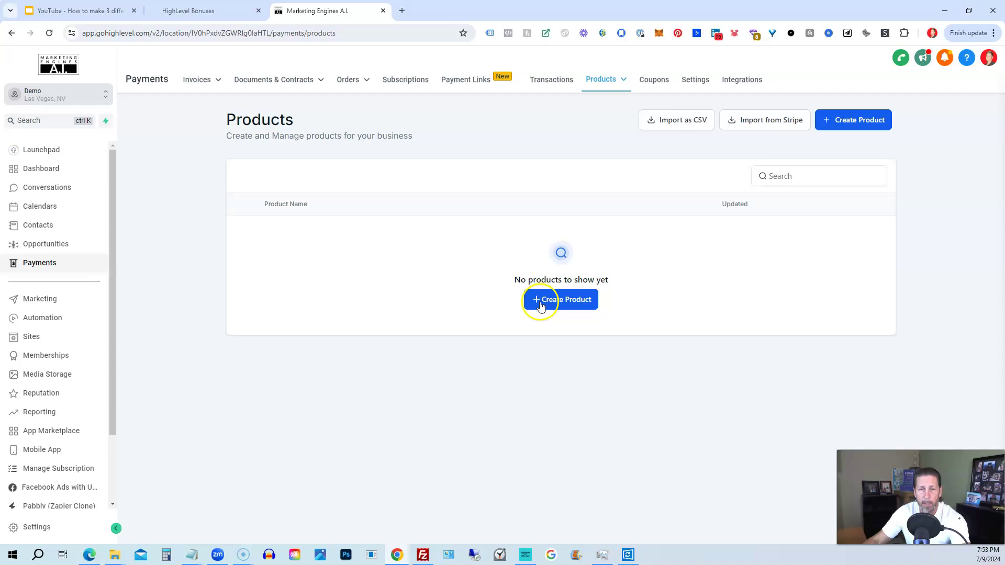
pyautogui.click(754, 126)
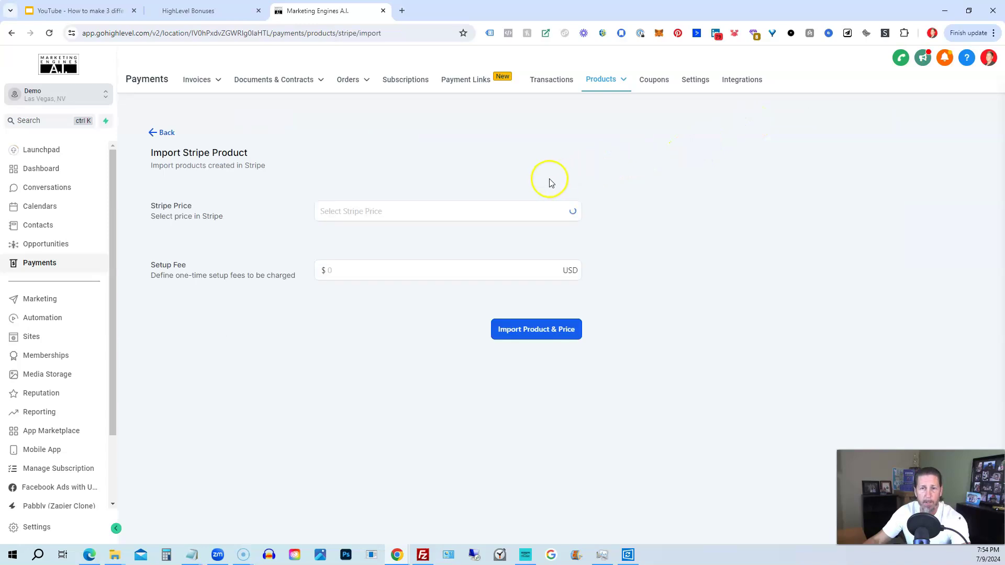
pyautogui.click(573, 214)
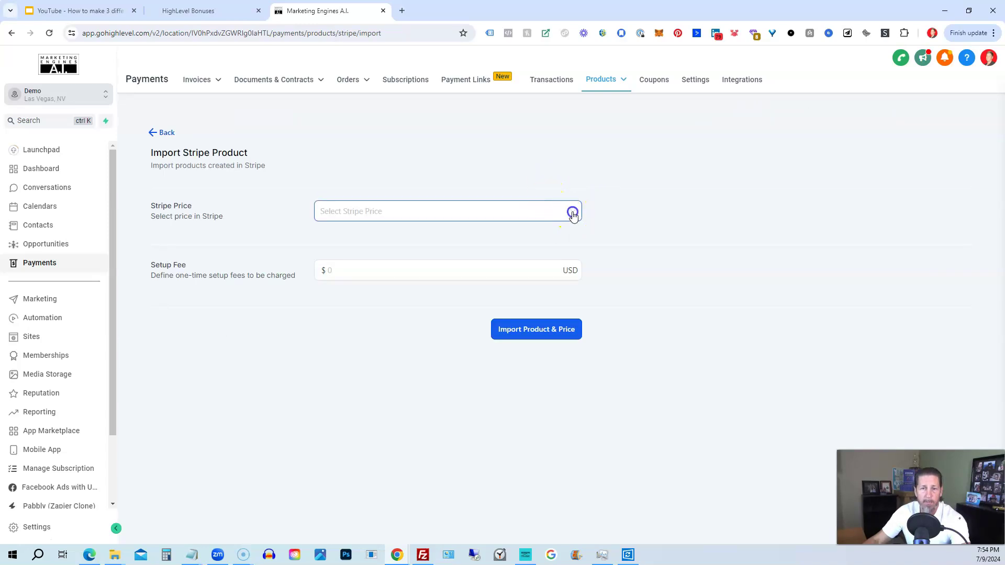
pyautogui.scroll(-3, 449, 299)
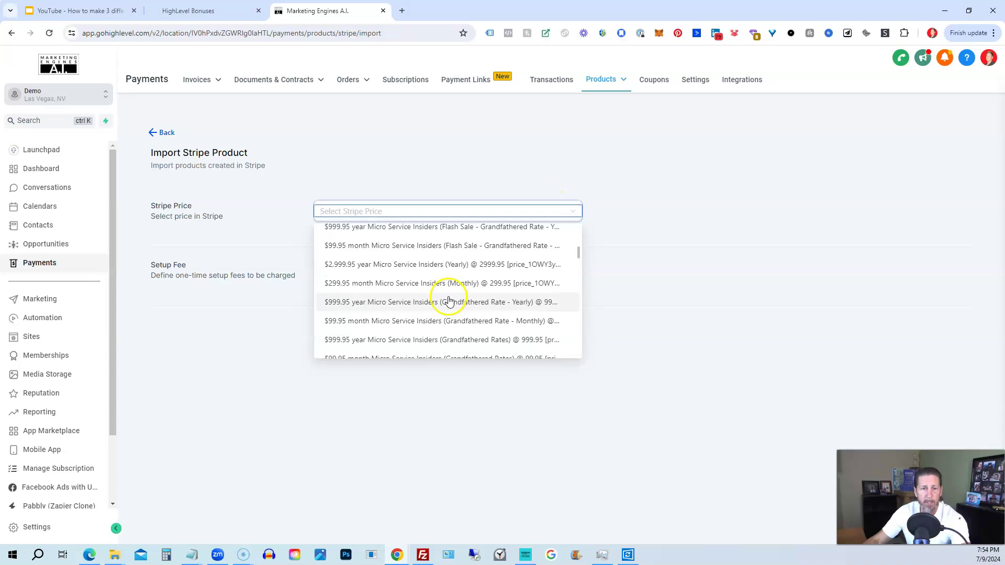
pyautogui.scroll(-10, 449, 299)
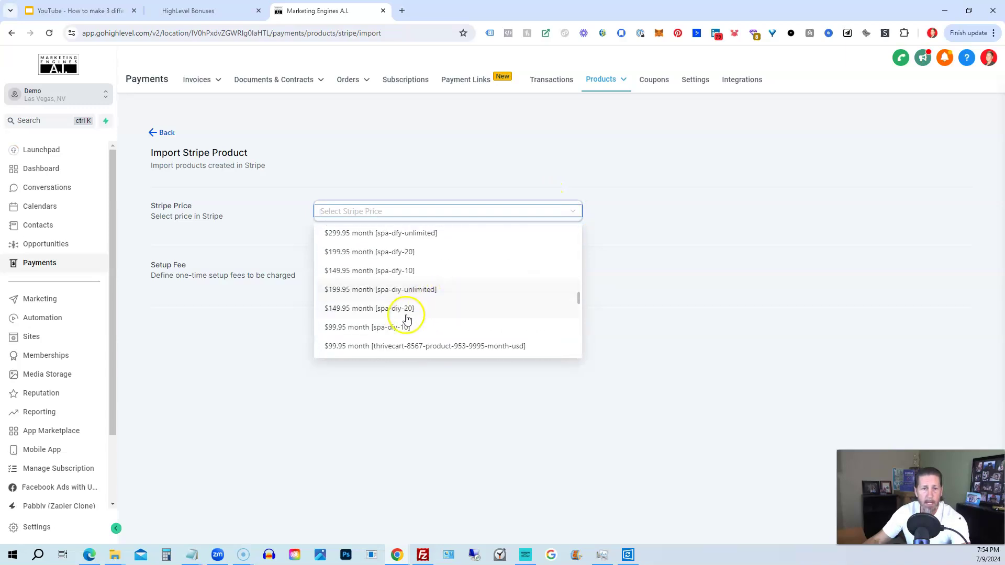
pyautogui.scroll(-5, 394, 321)
pyautogui.scroll(5, 389, 317)
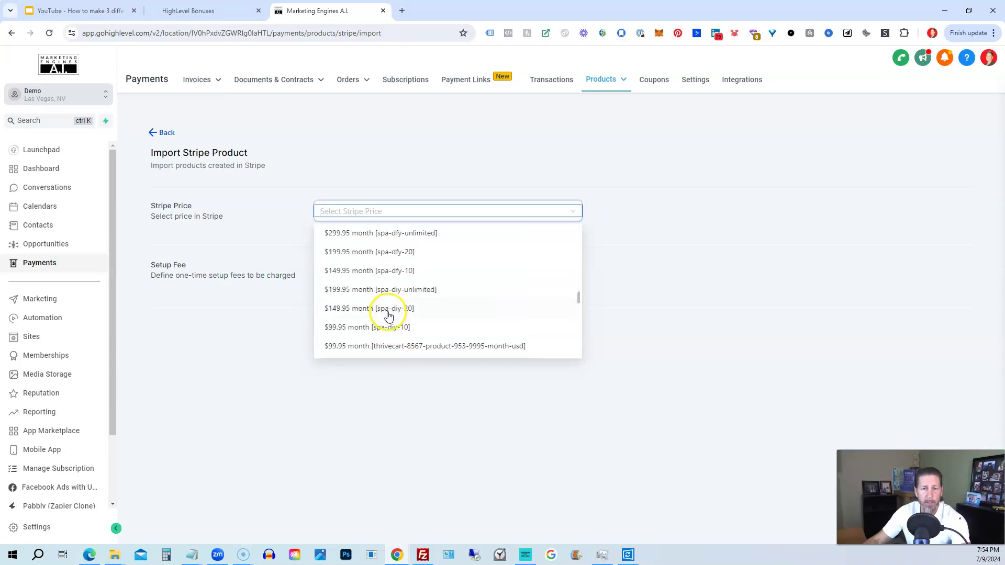
pyautogui.scroll(5, 388, 314)
pyautogui.click(386, 265)
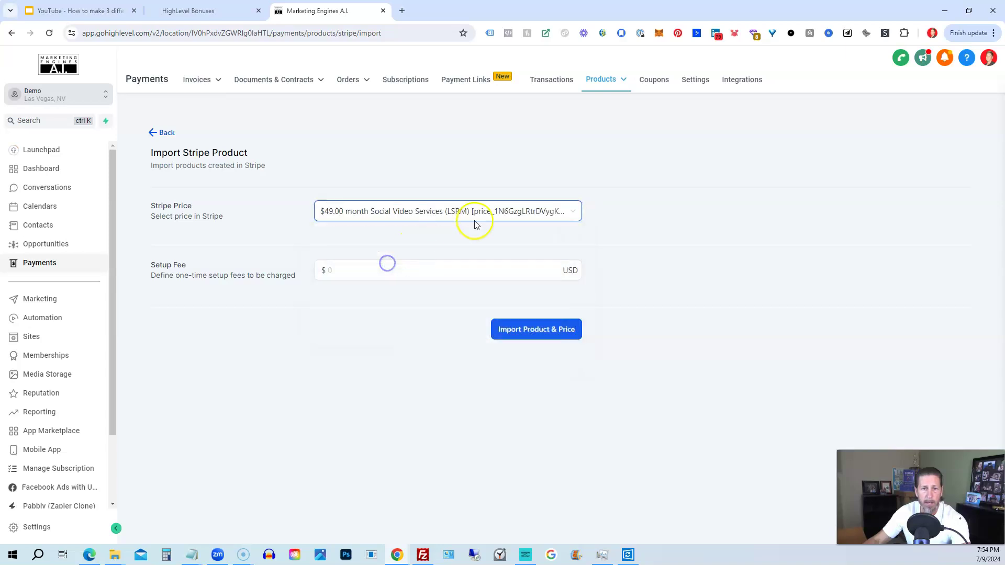
pyautogui.click(507, 333)
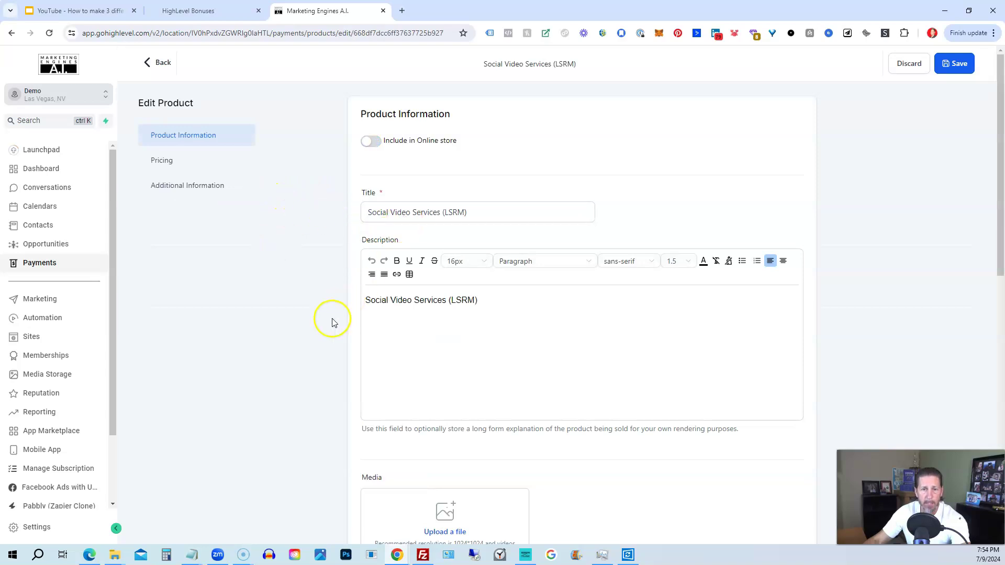
# Save the imported Social Video Services (LSRM) product.
pyautogui.scroll(-10, 332, 321)
pyautogui.scroll(-2, 439, 279)
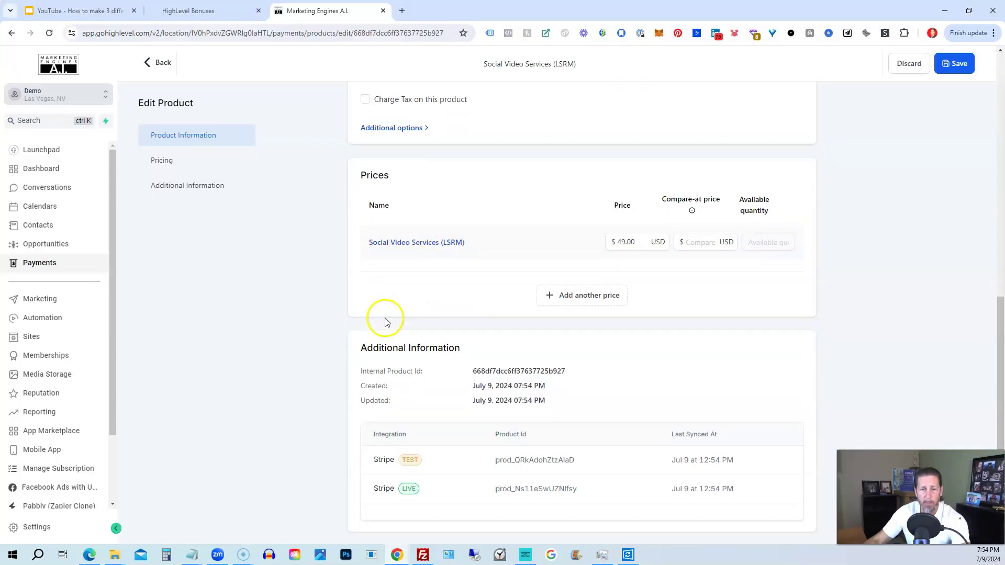
pyautogui.click(965, 66)
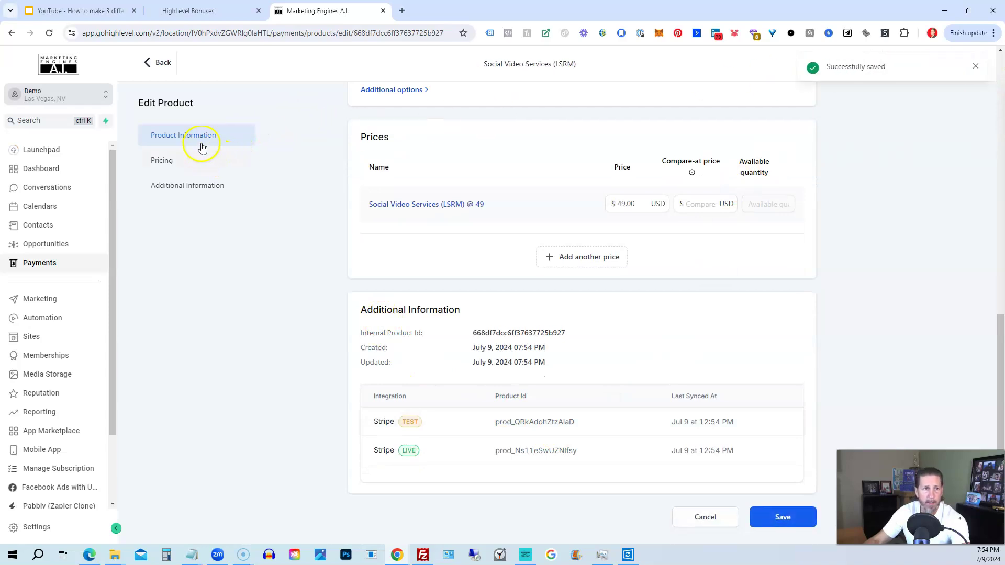
# Delete the Social Video Services (LSRM) product from the Products list.
pyautogui.click(158, 62)
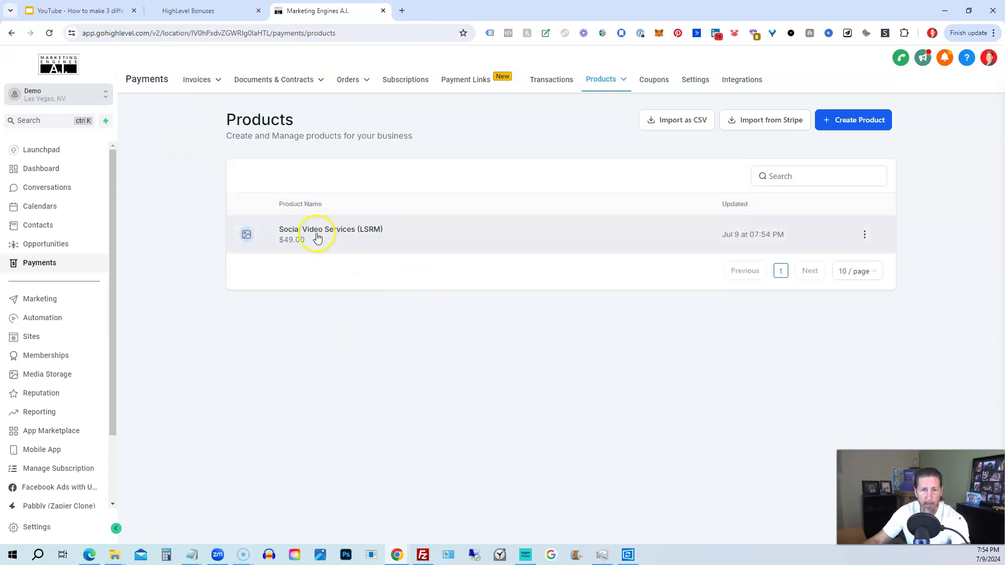
pyautogui.click(865, 235)
pyautogui.click(867, 212)
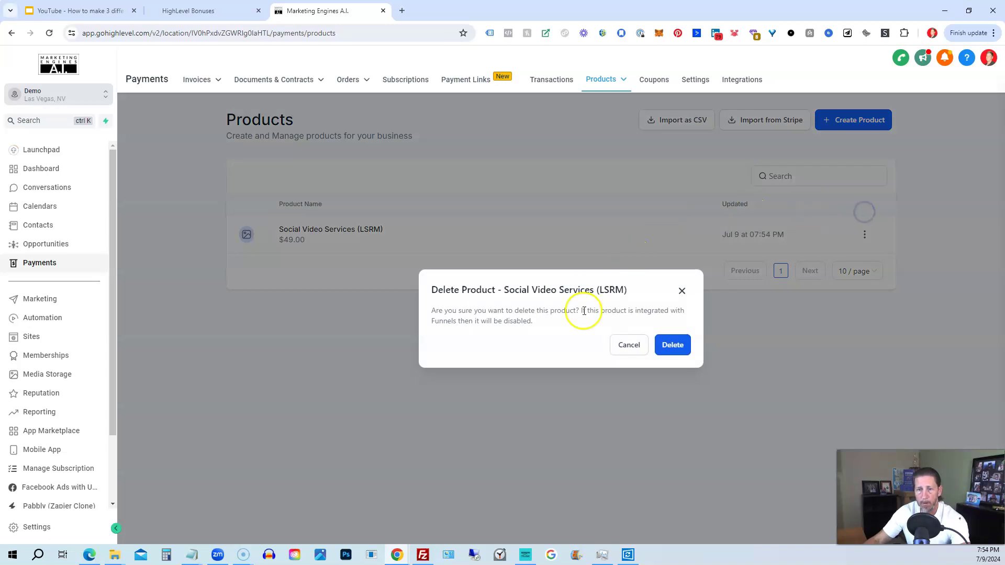
pyautogui.click(670, 347)
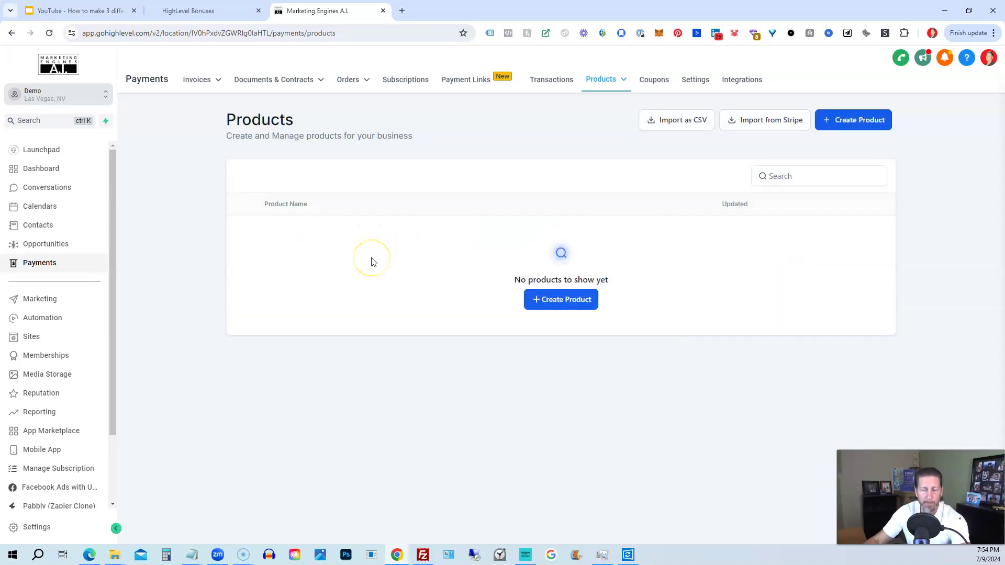
# Create a new product titled 'Your Product name' and begin its description.
pyautogui.click(553, 303)
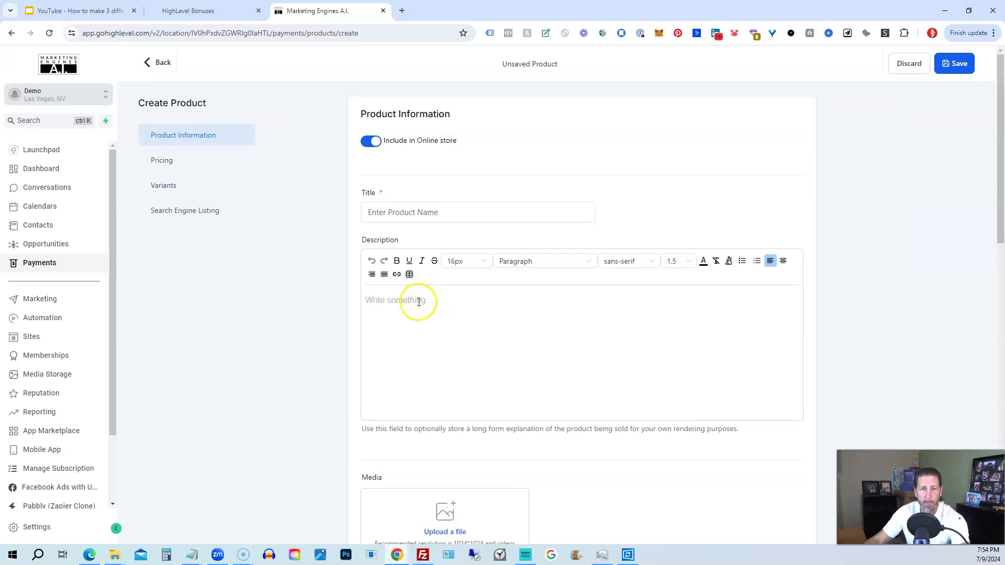
pyautogui.click(396, 213)
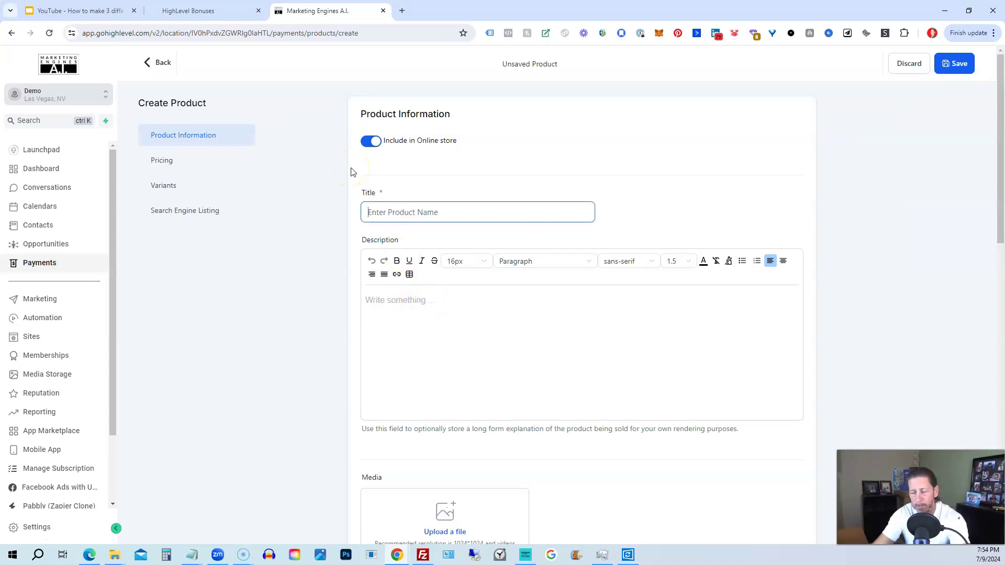
pyautogui.write('Your ')
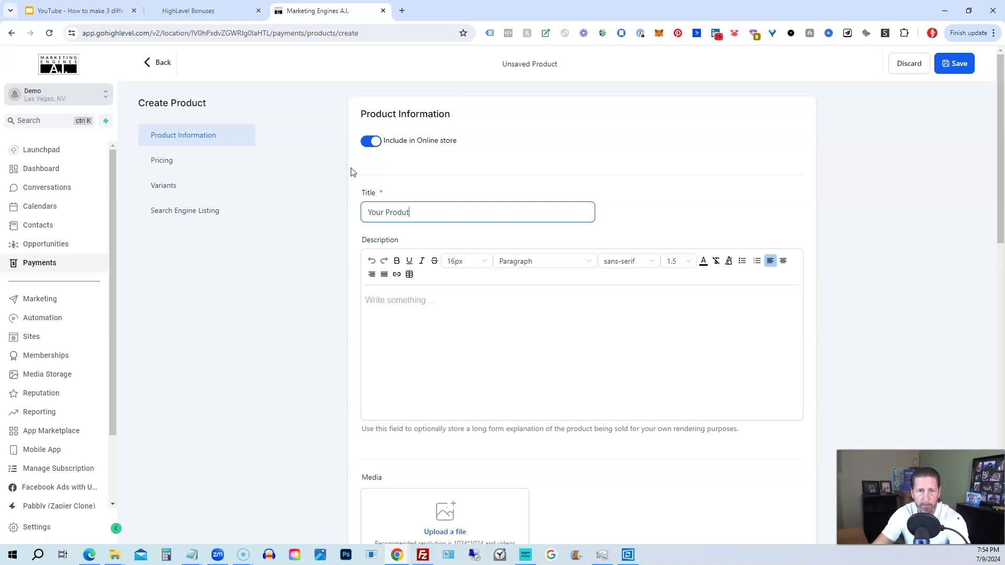
pyautogui.write('Product name')
pyautogui.hotkey('ctrl', 'a')
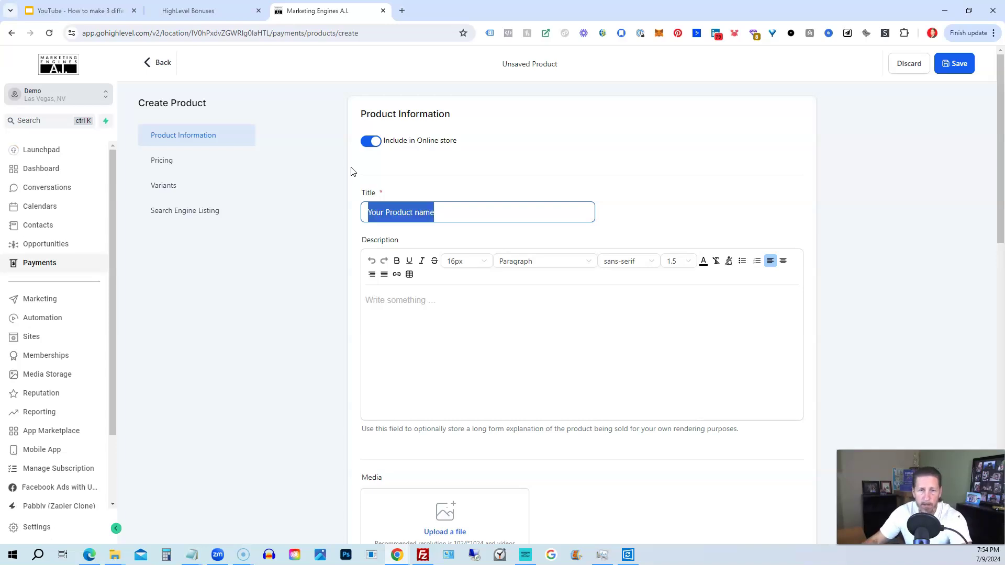
pyautogui.click(388, 306)
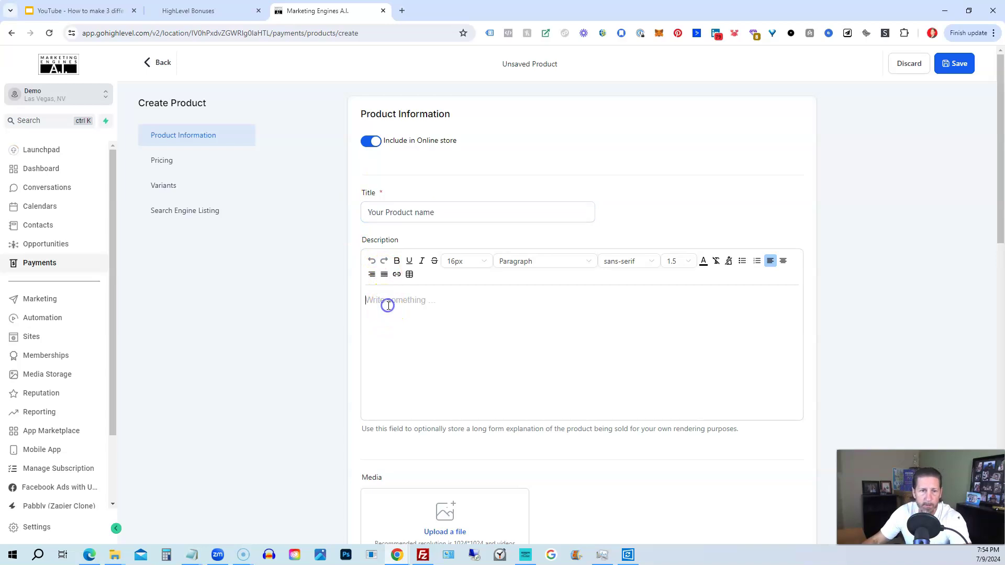
# Expand the product's Additional options to expose the Statement Descriptor above Prices.
pyautogui.scroll(-3, 422, 335)
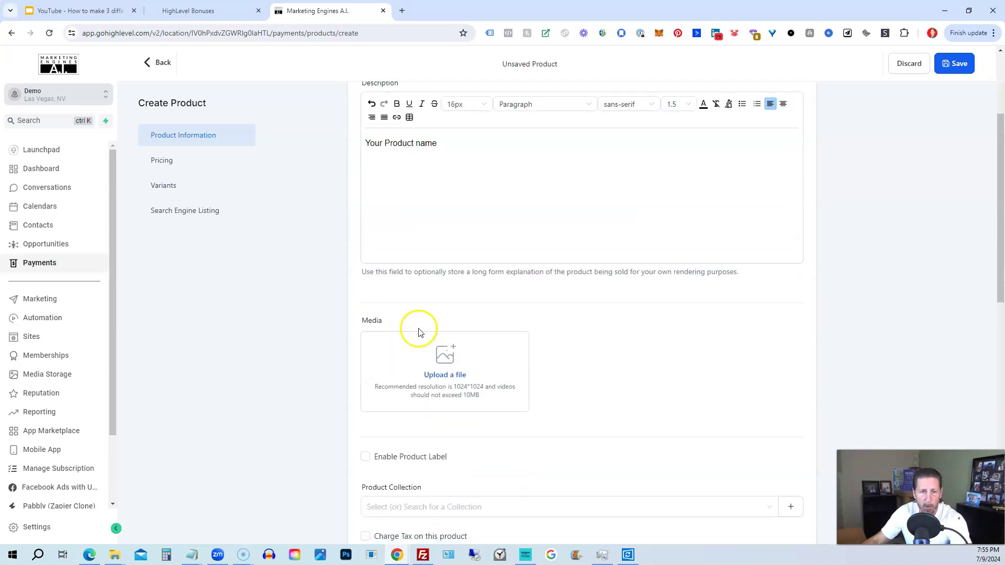
pyautogui.scroll(-2, 419, 319)
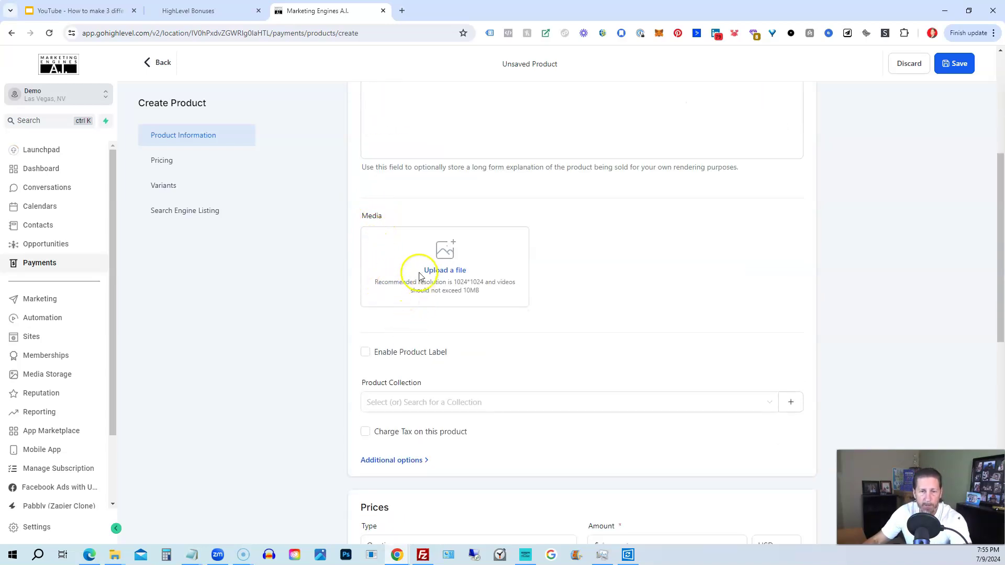
pyautogui.scroll(-2, 366, 351)
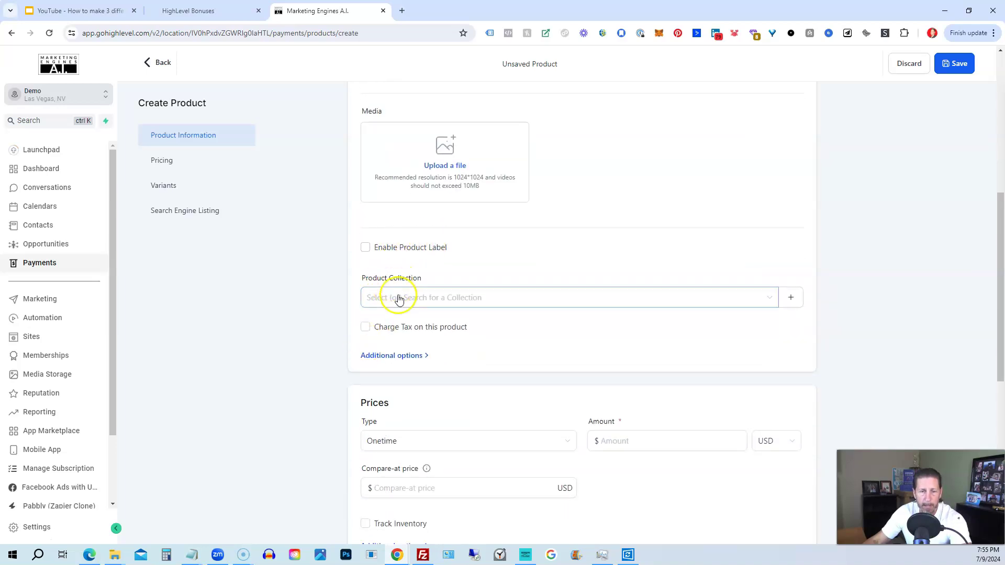
pyautogui.click(395, 356)
pyautogui.scroll(-1, 398, 358)
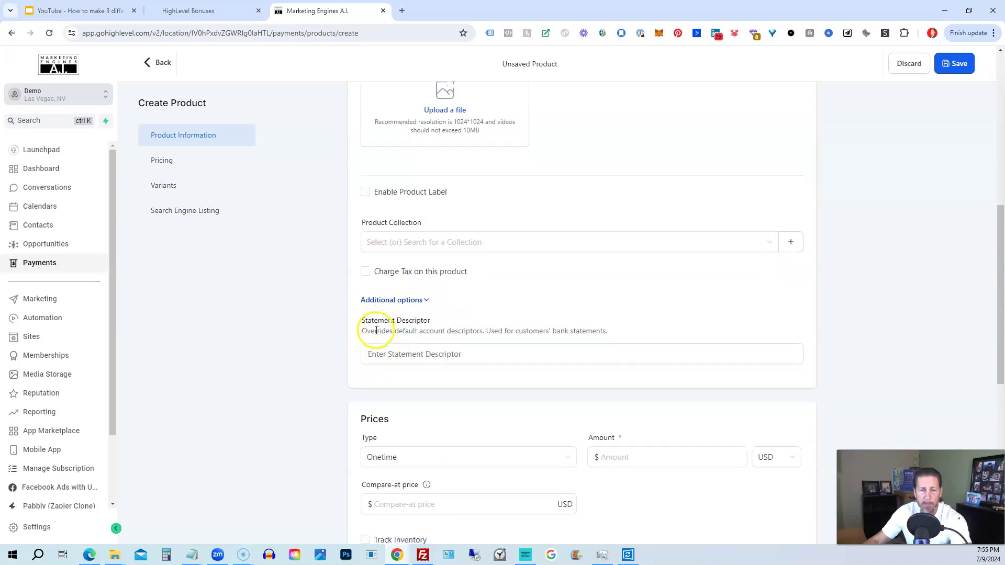
pyautogui.scroll(-2, 370, 328)
pyautogui.scroll(-2, 398, 272)
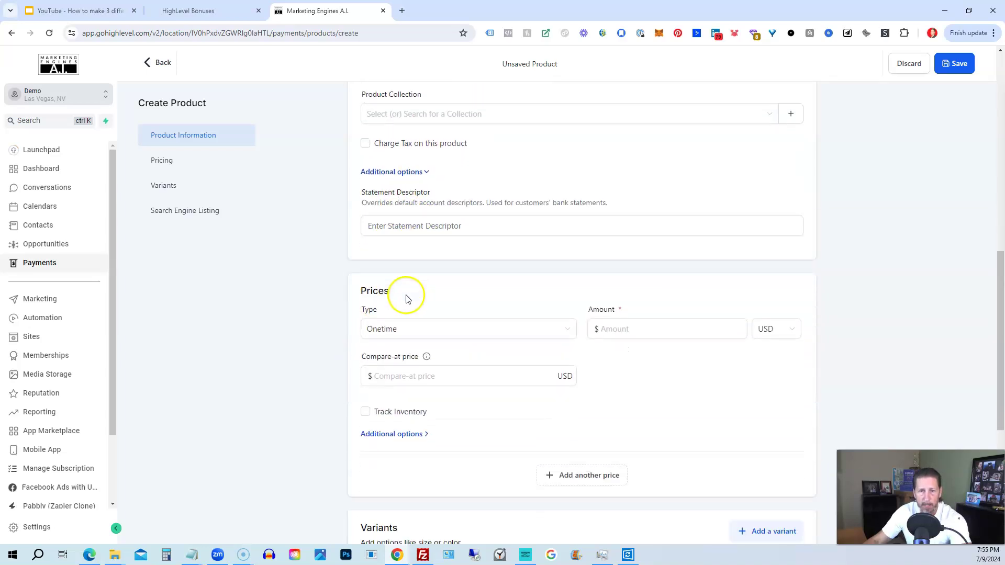
pyautogui.scroll(1, 394, 235)
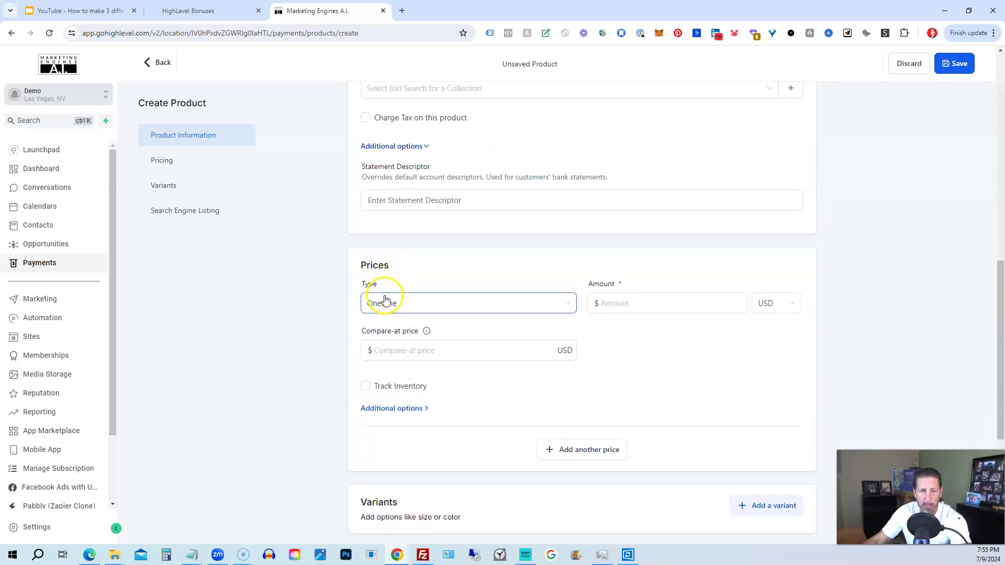
# Keep the first price one-time with amount 199.99 and compare-at price 299.99.
pyautogui.click(390, 312)
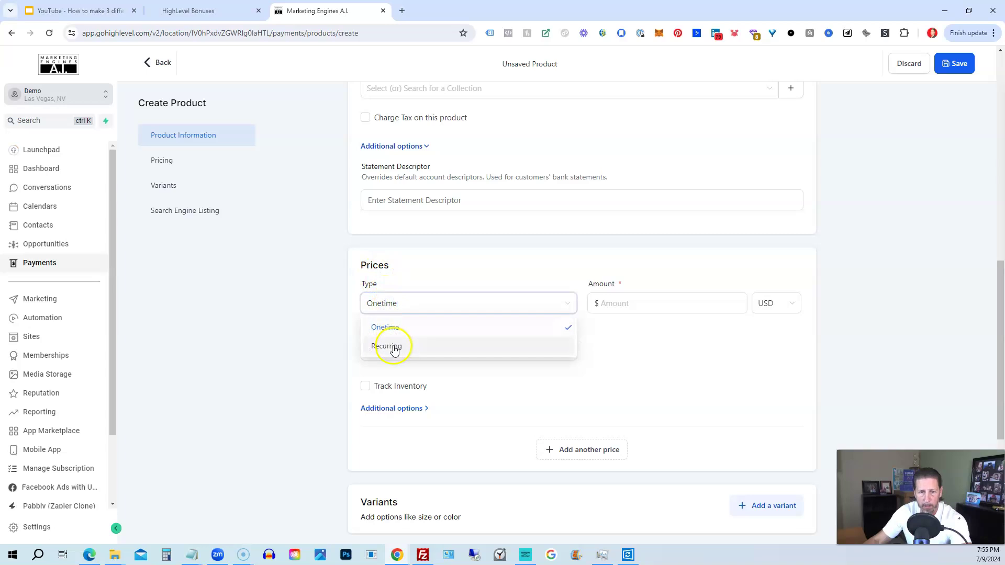
pyautogui.click(399, 309)
pyautogui.click(616, 307)
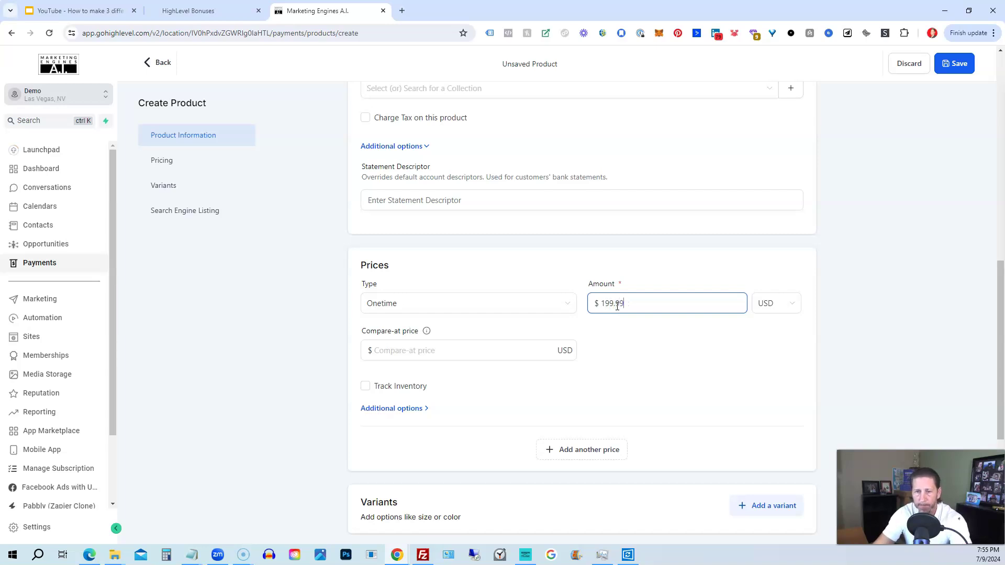
pyautogui.click(437, 357)
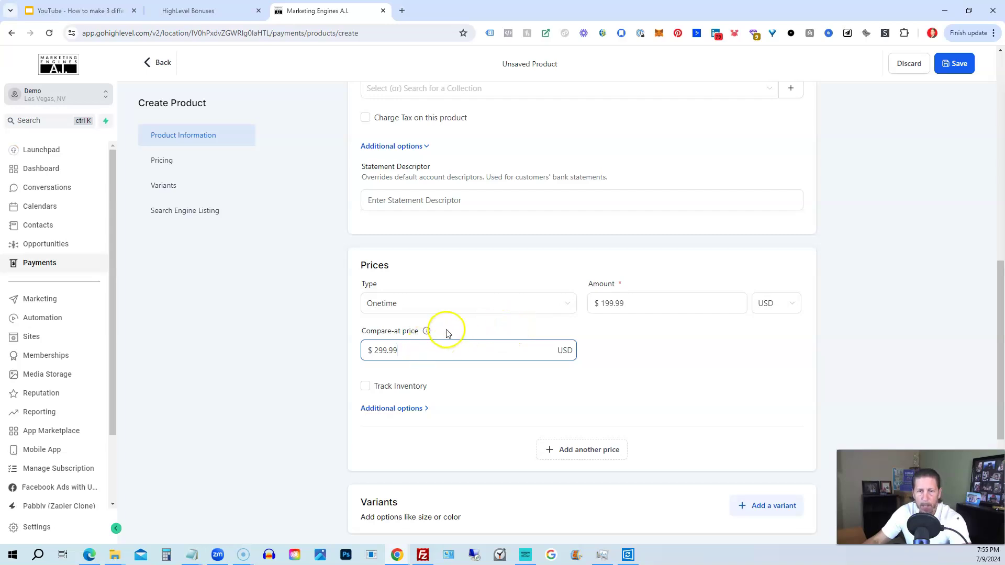
pyautogui.scroll(-1, 463, 393)
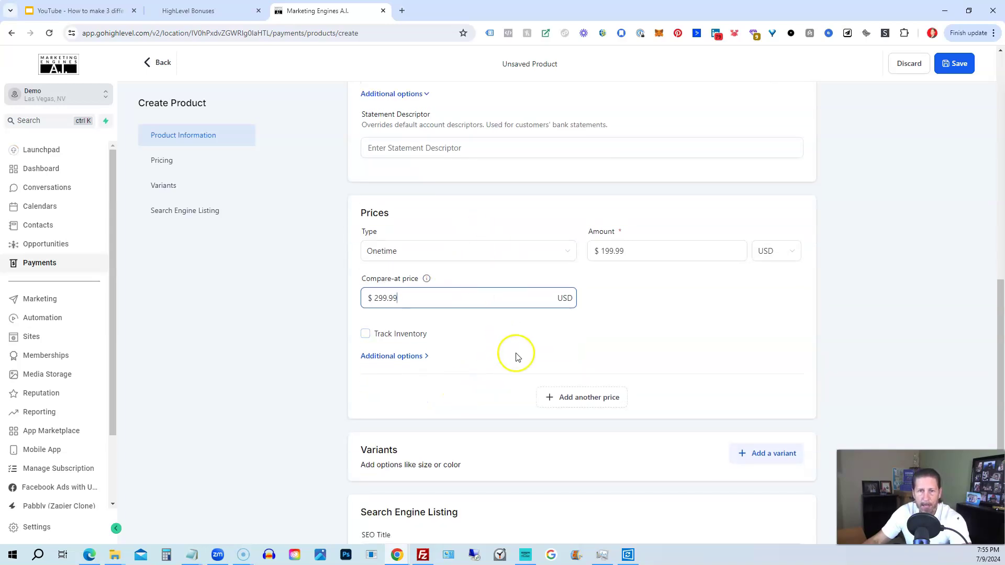
# Add a second one-time price tier at $299.99 with its name and compare-at price.
pyautogui.click(570, 401)
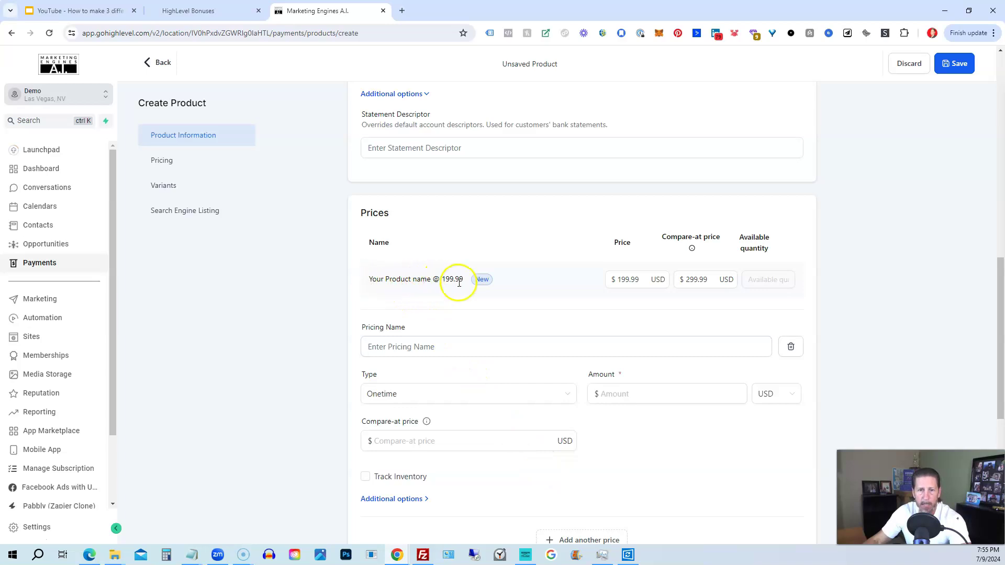
pyautogui.click(430, 340)
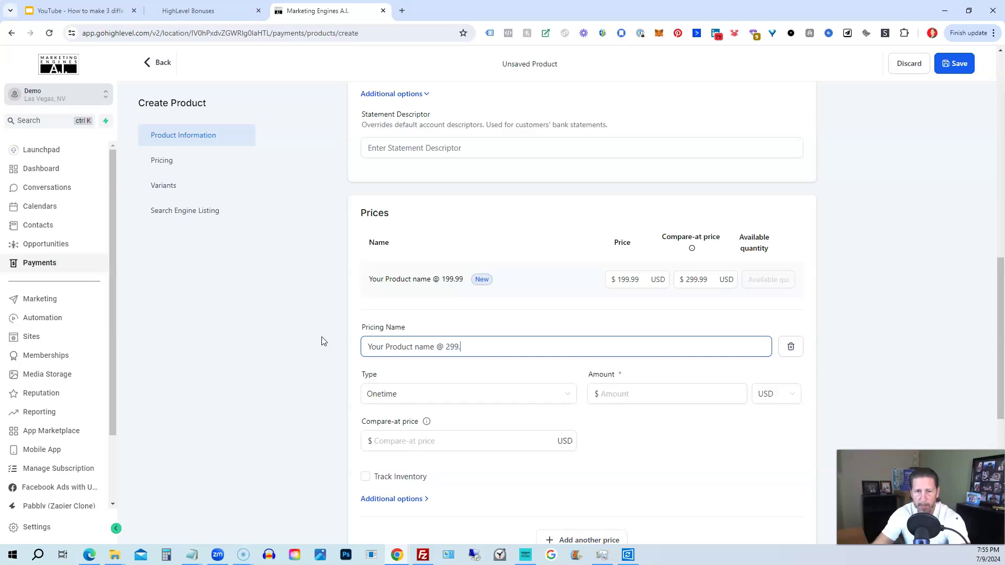
pyautogui.click(620, 393)
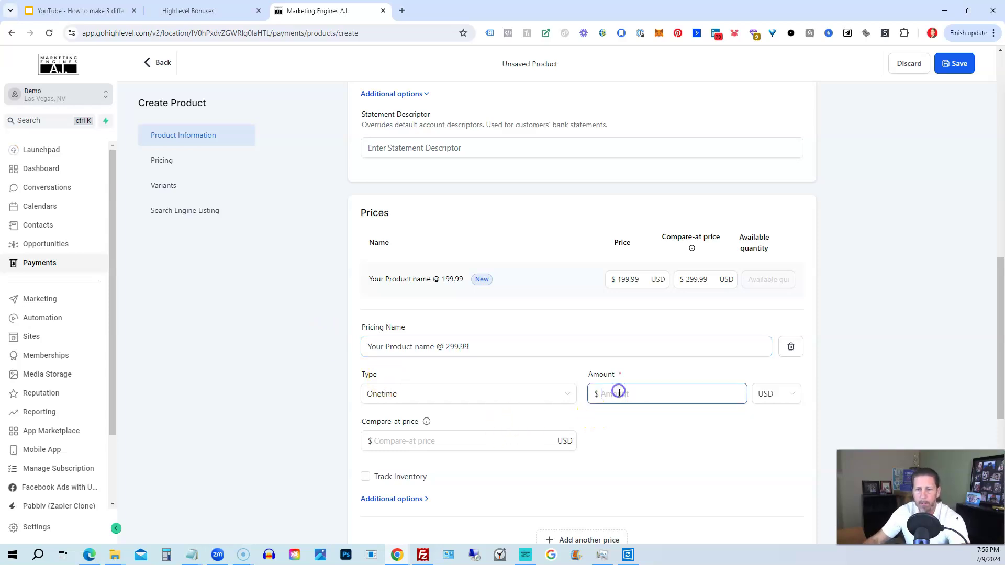
pyautogui.click(398, 441)
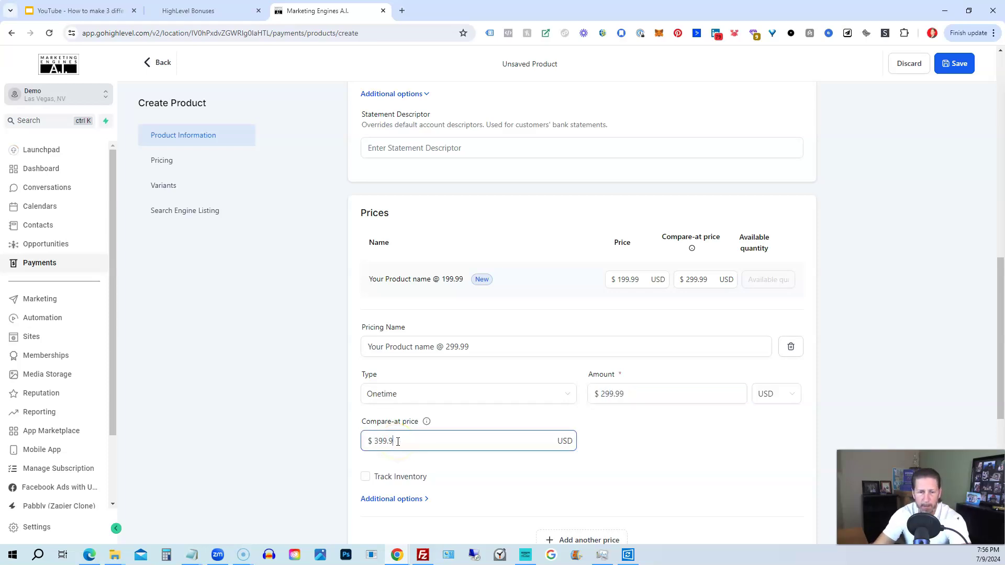
pyautogui.scroll(-3, 407, 437)
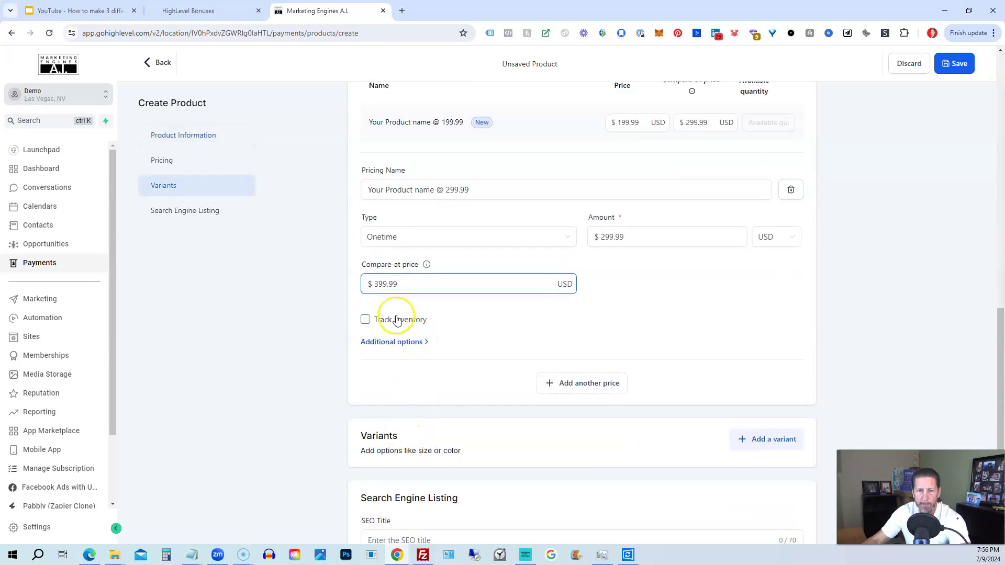
# Add a third one-time price tier at $399.99 with a compare-at price.
pyautogui.click(595, 386)
pyautogui.scroll(2, 444, 220)
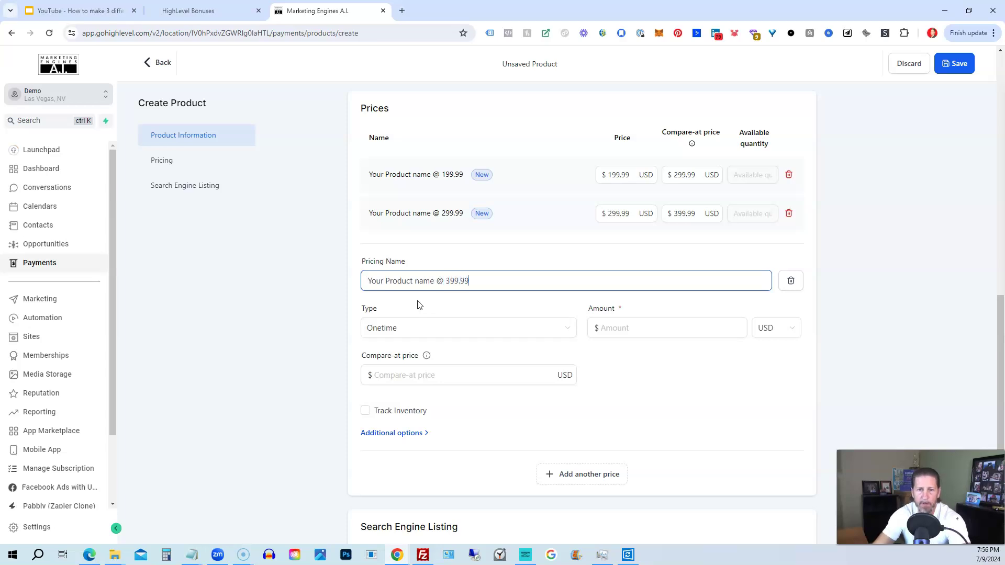
pyautogui.click(624, 329)
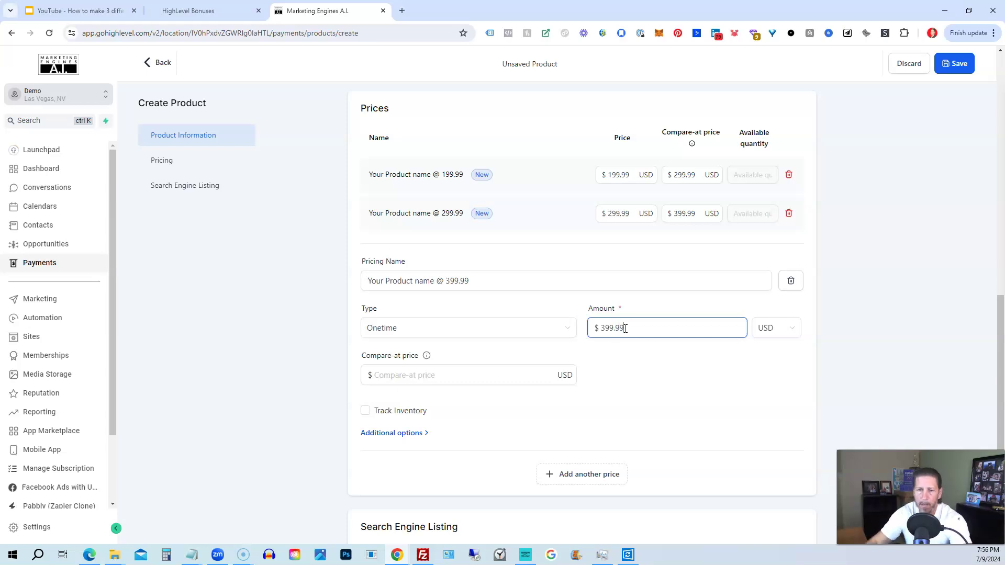
pyautogui.click(489, 375)
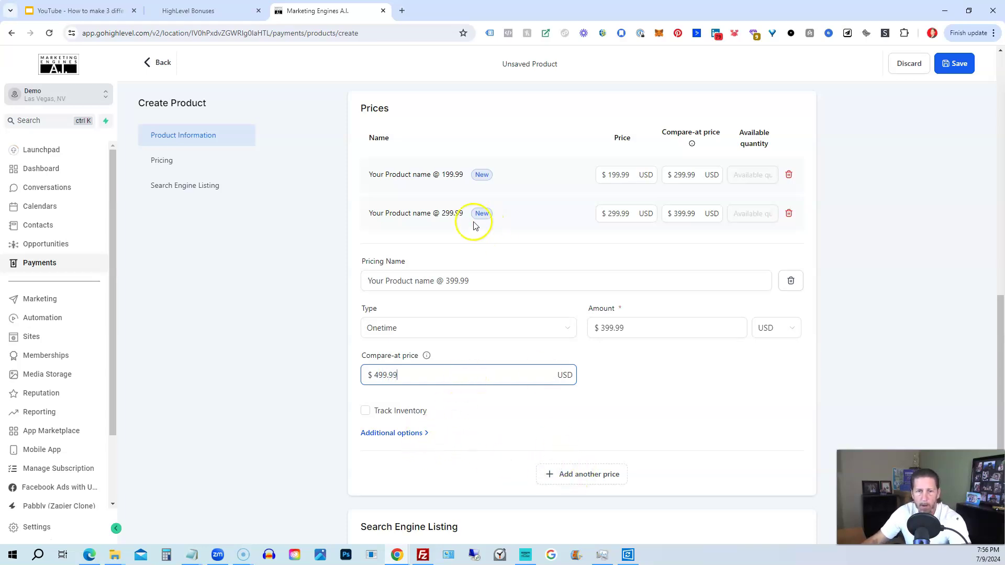
# Add a recurring tier 'Your Product name @ 99.99/mo' at $99.99 monthly and save the product.
pyautogui.click(608, 474)
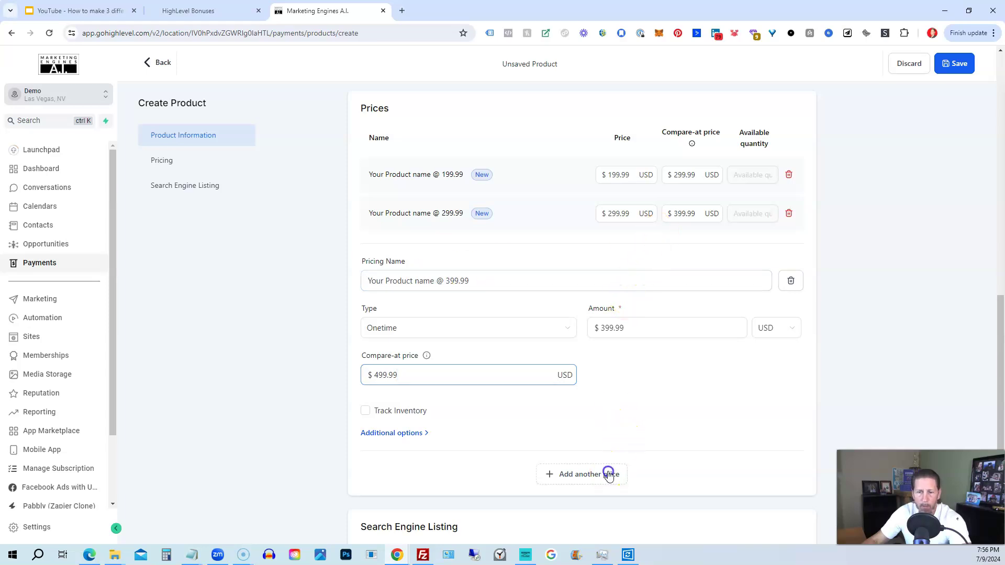
pyautogui.click(419, 325)
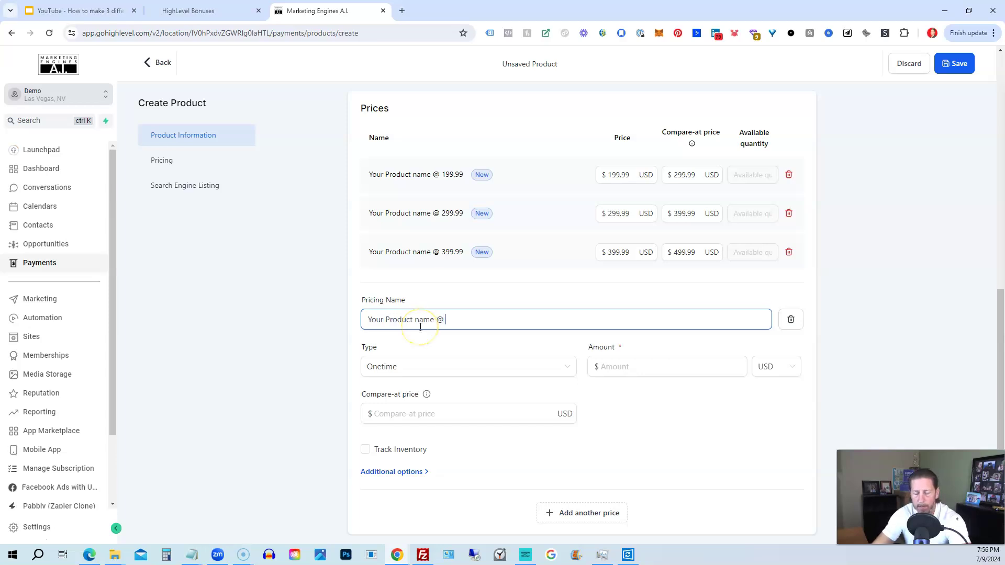
pyautogui.write('Your Product name @ 99.99/m')
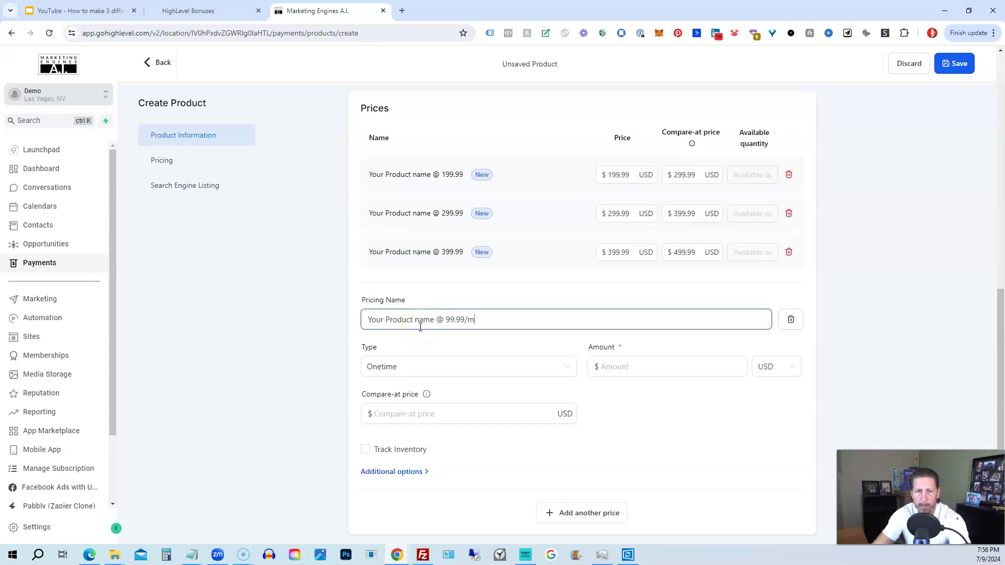
pyautogui.write('o')
pyautogui.click(410, 366)
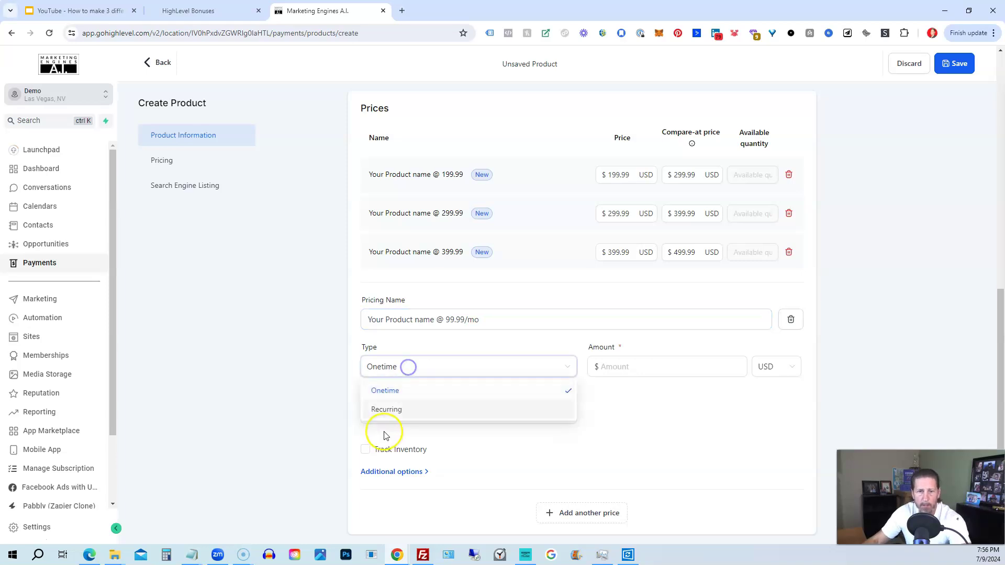
pyautogui.click(388, 411)
pyautogui.click(607, 369)
pyautogui.write('99.99')
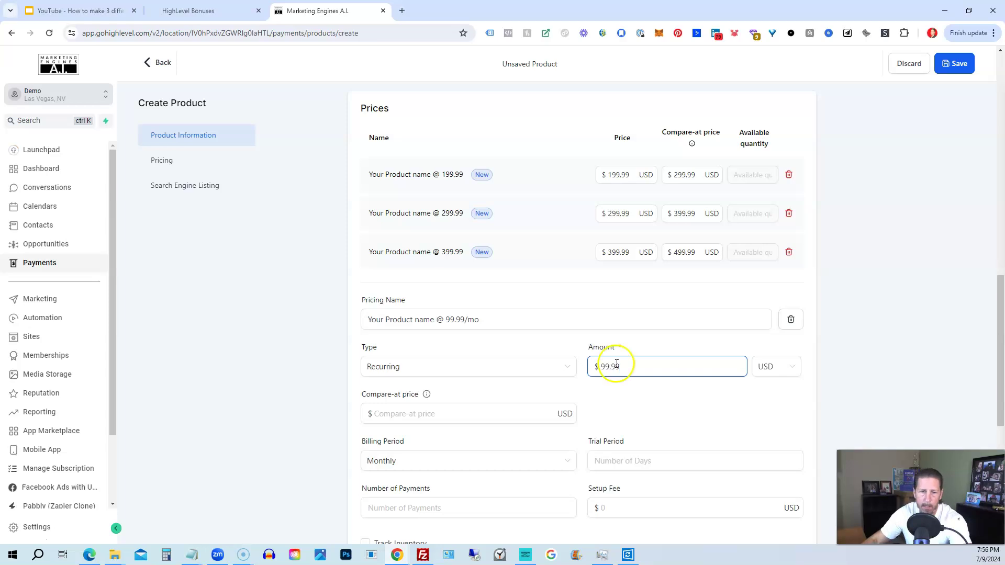
pyautogui.scroll(-2, 550, 361)
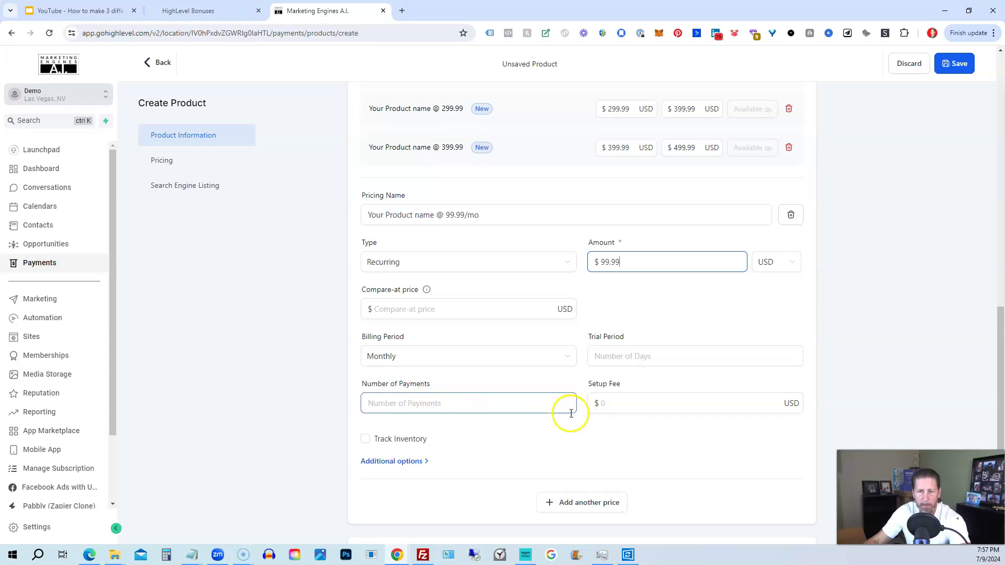
pyautogui.scroll(-2, 524, 406)
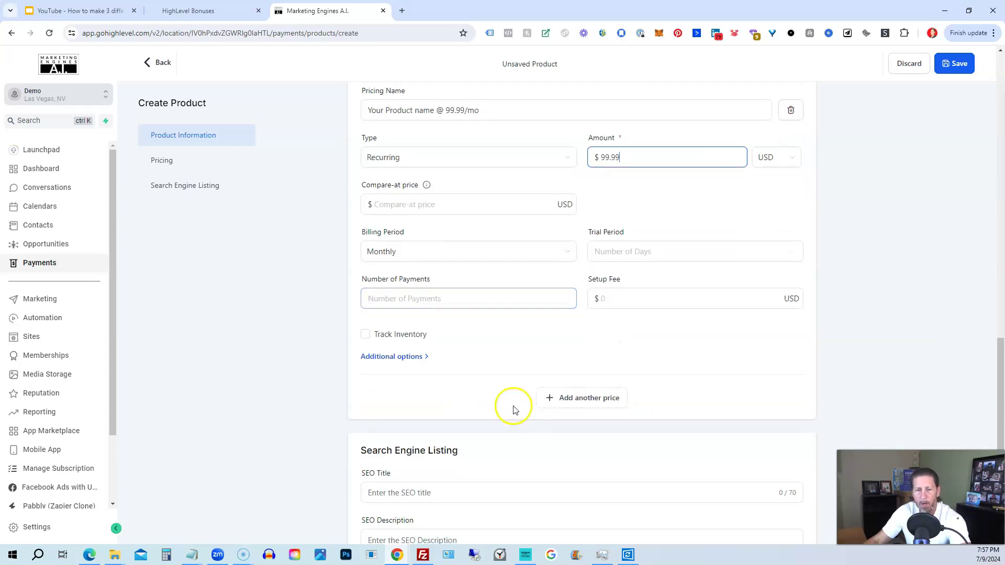
pyautogui.scroll(2, 578, 377)
pyautogui.scroll(2, 574, 356)
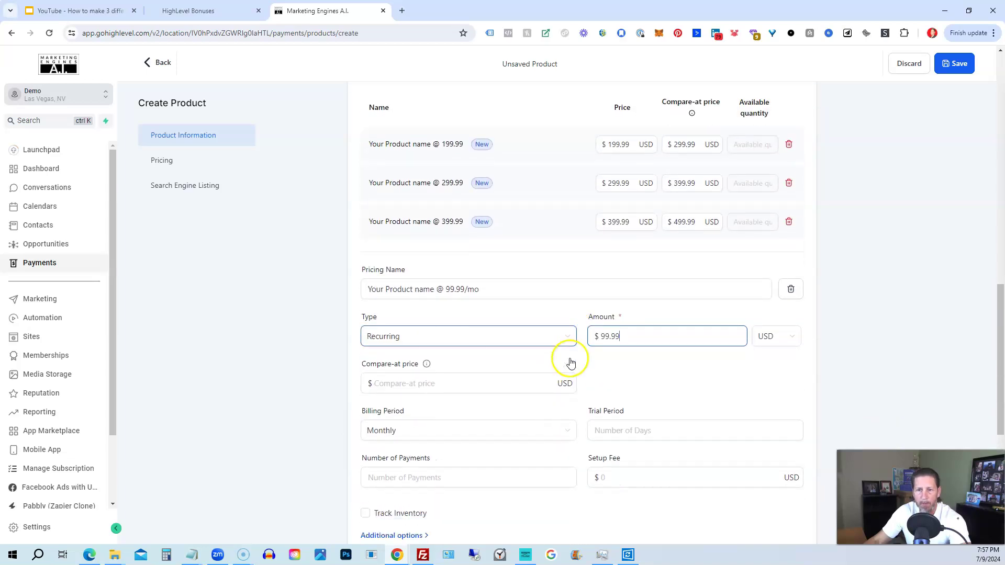
pyautogui.scroll(-3, 561, 449)
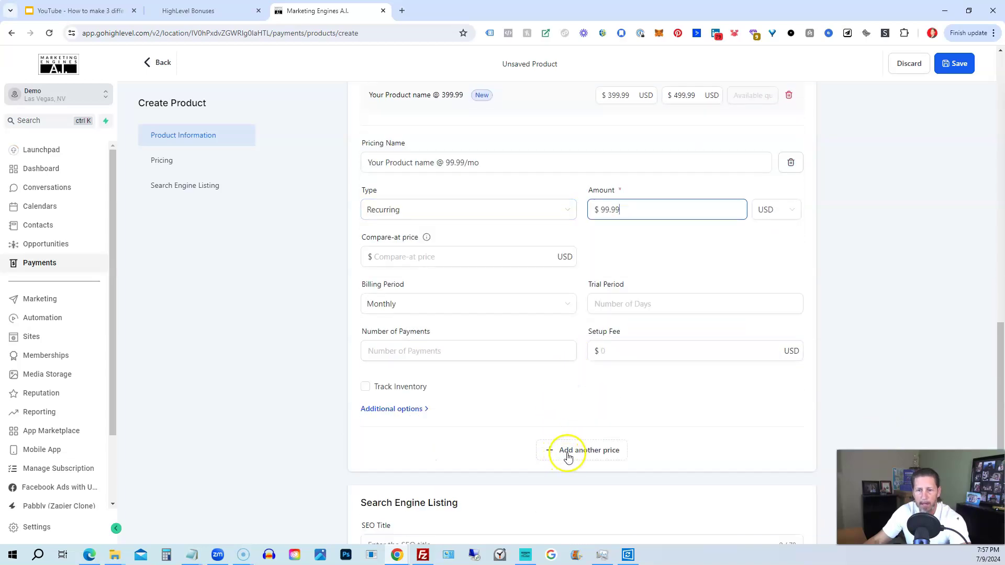
pyautogui.click(953, 75)
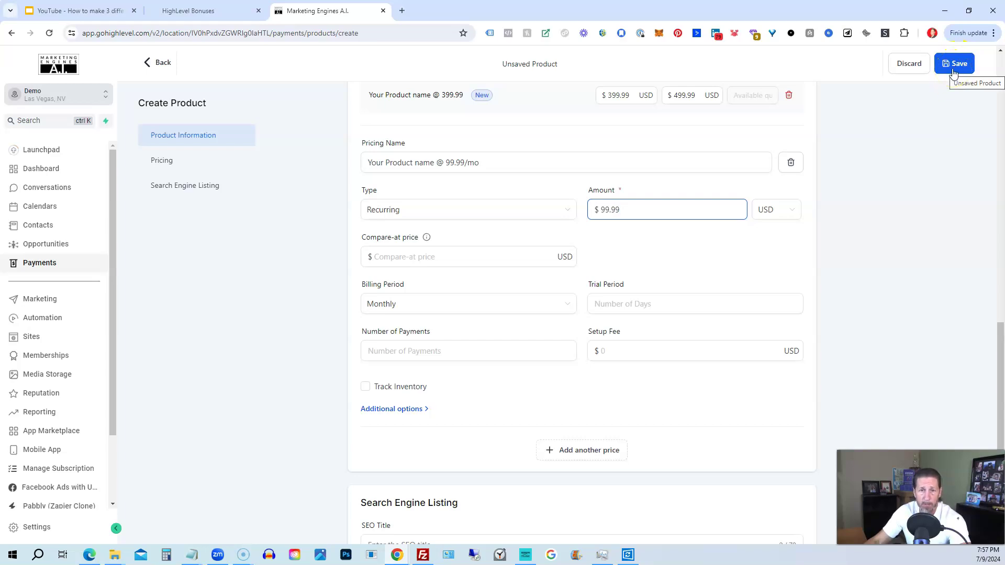
pyautogui.click(954, 73)
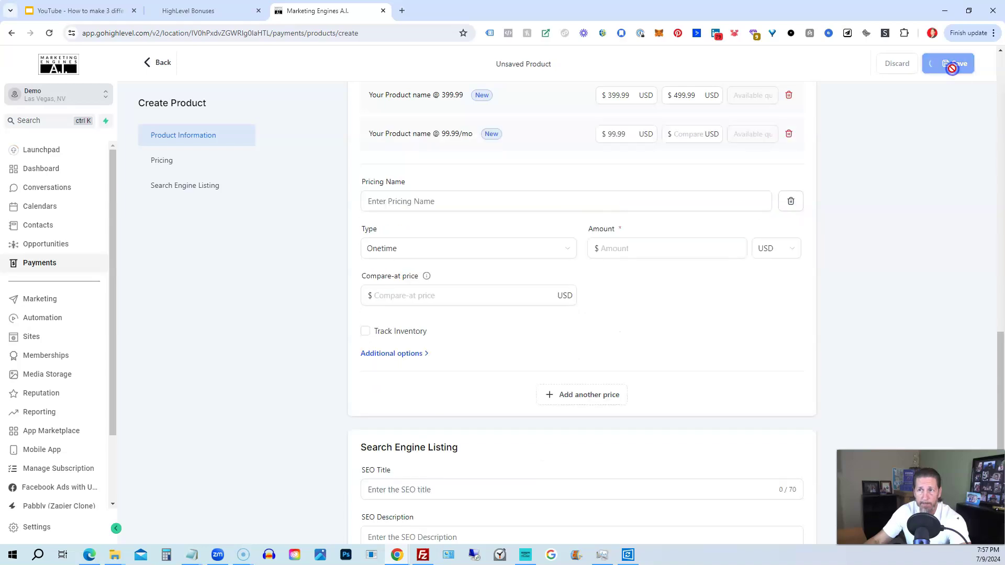
pyautogui.scroll(-5, 341, 253)
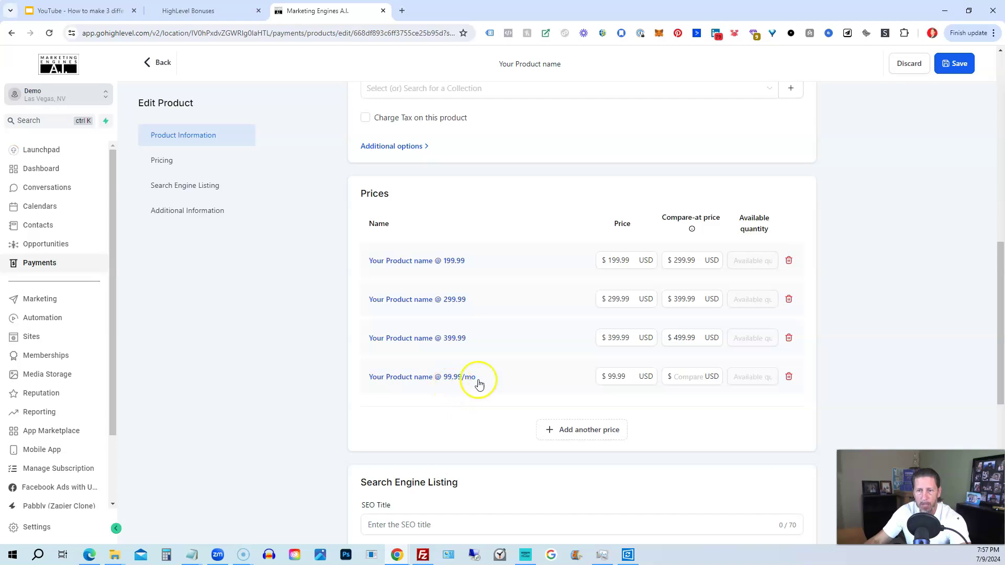
pyautogui.click(633, 378)
pyautogui.click(685, 376)
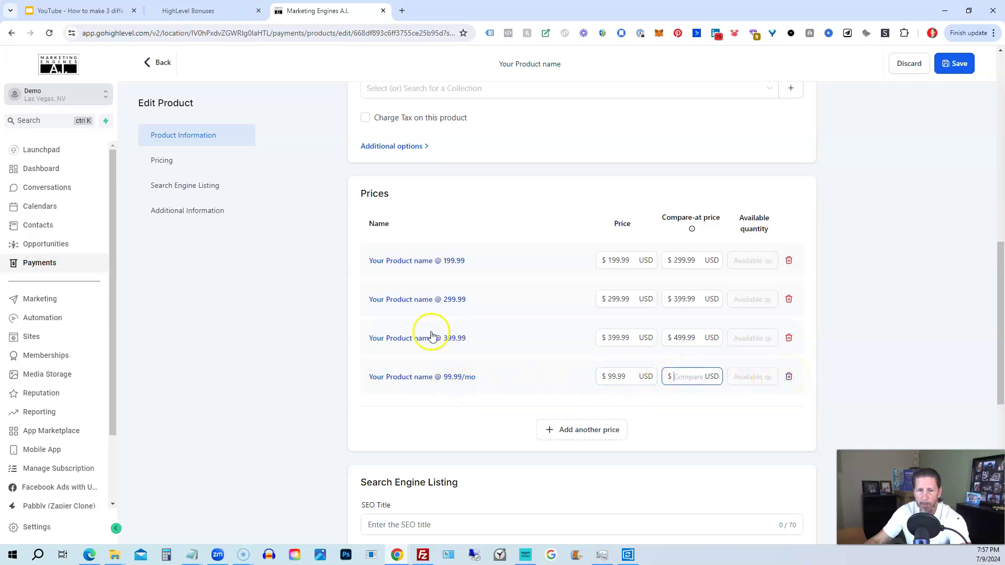
pyautogui.click(394, 378)
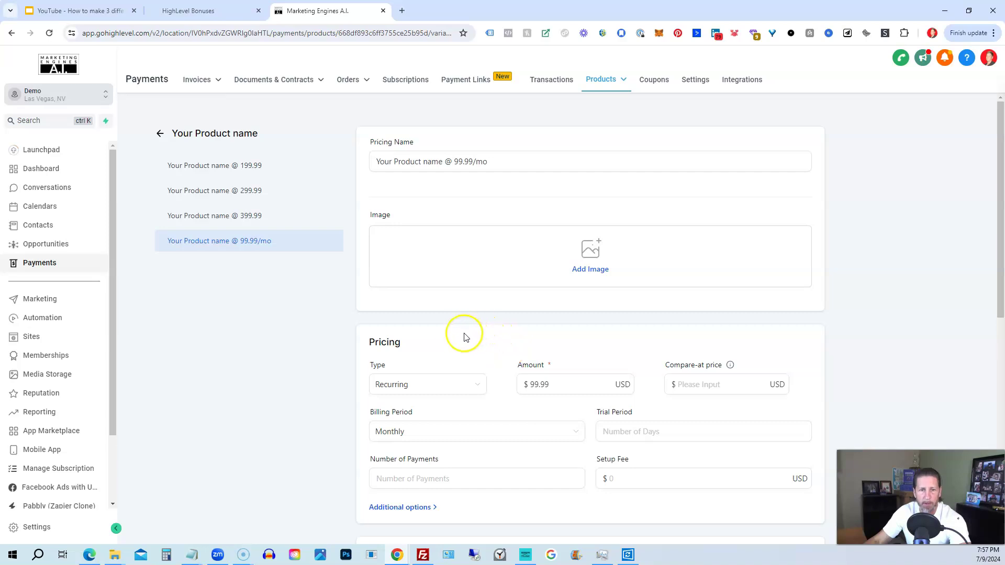
pyautogui.scroll(-2, 464, 335)
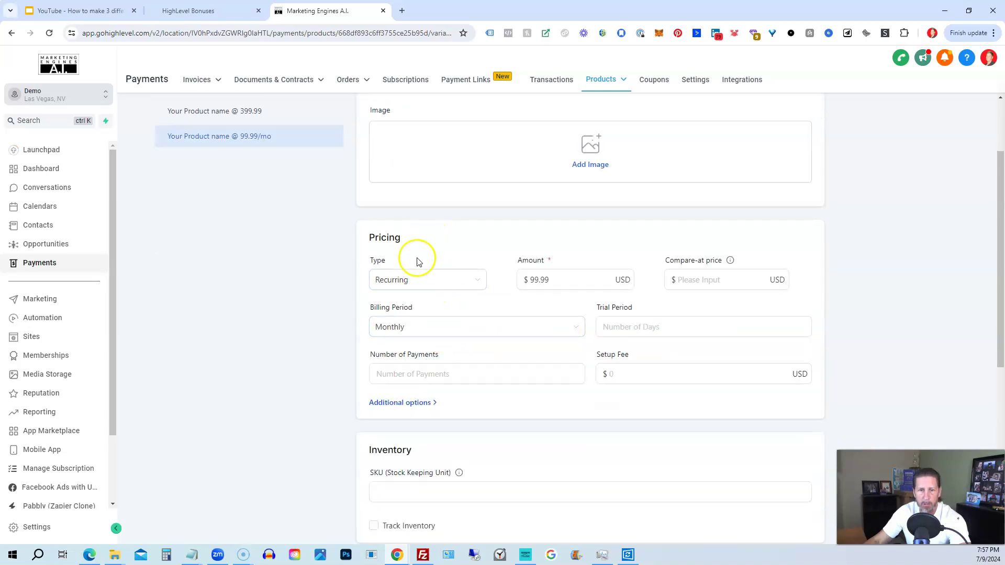
pyautogui.scroll(-3, 516, 372)
pyautogui.scroll(-2, 513, 381)
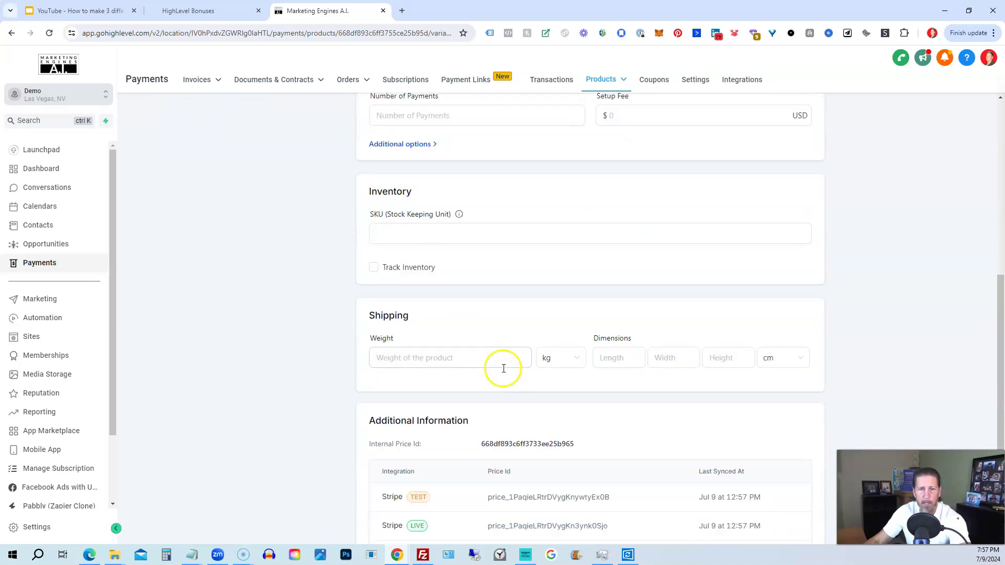
pyautogui.click(401, 234)
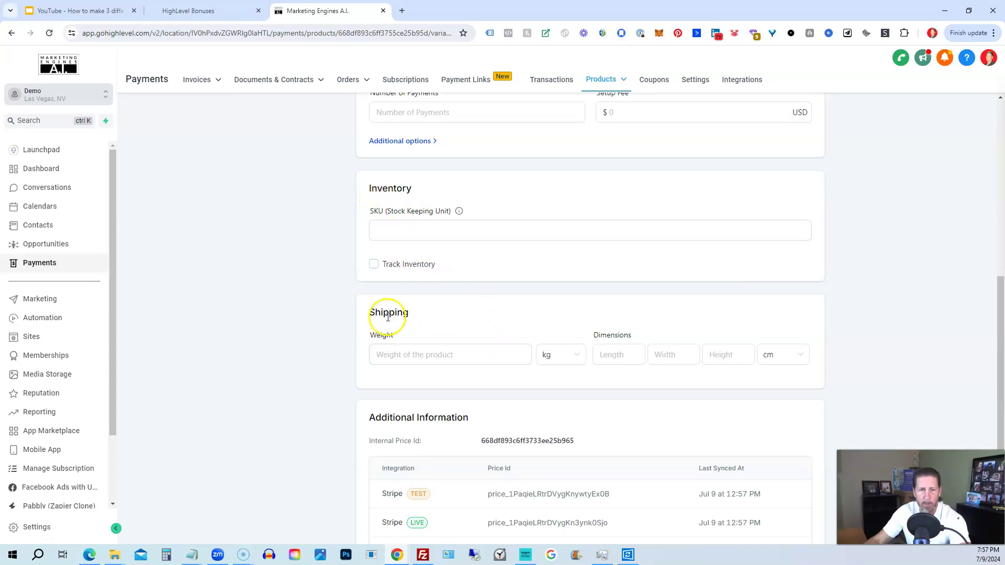
pyautogui.scroll(-2, 469, 379)
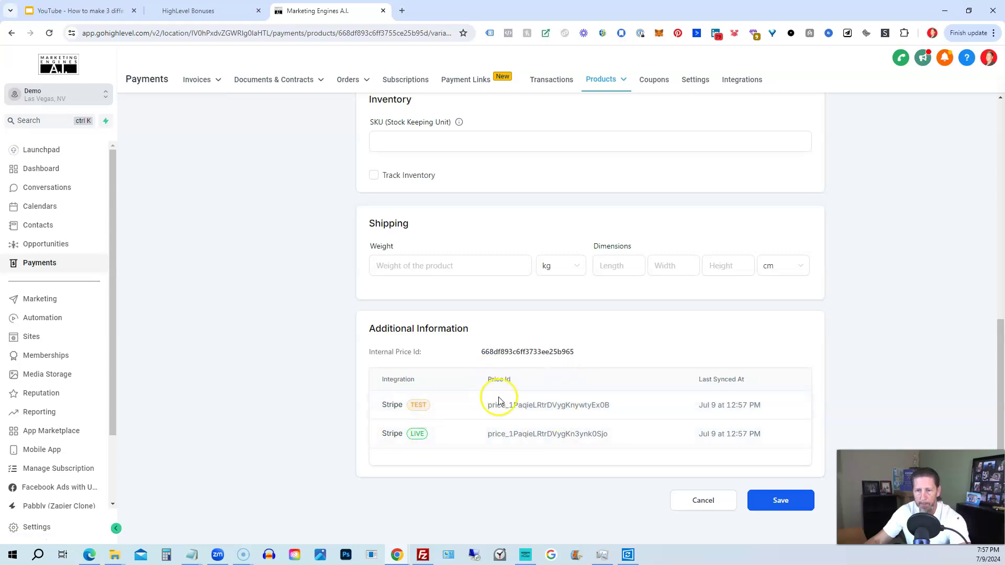
pyautogui.click(698, 505)
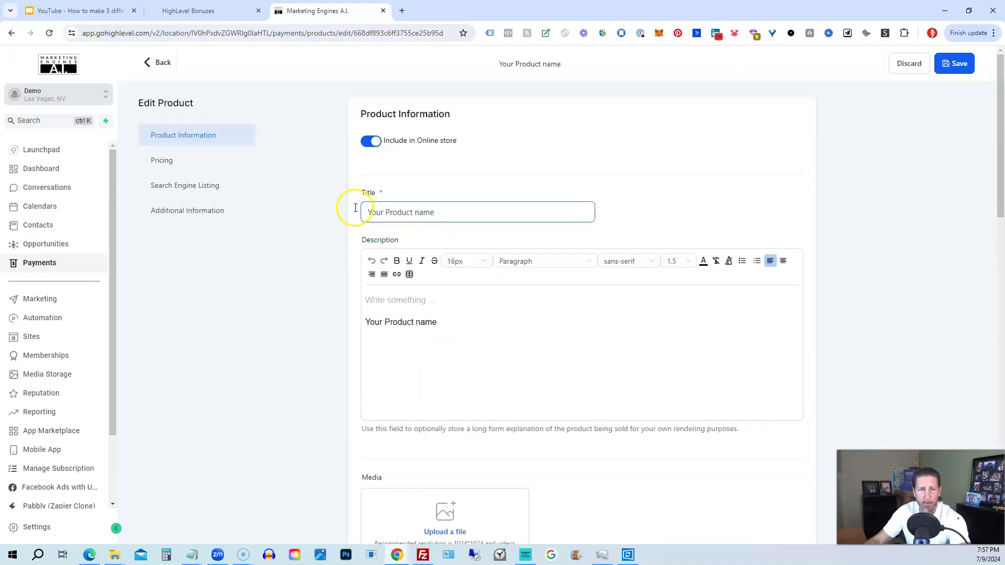
# Create a 'Sales Page' step (path /sales-page) in the Form 0 funnel under Sites > Funnels.
pyautogui.click(160, 68)
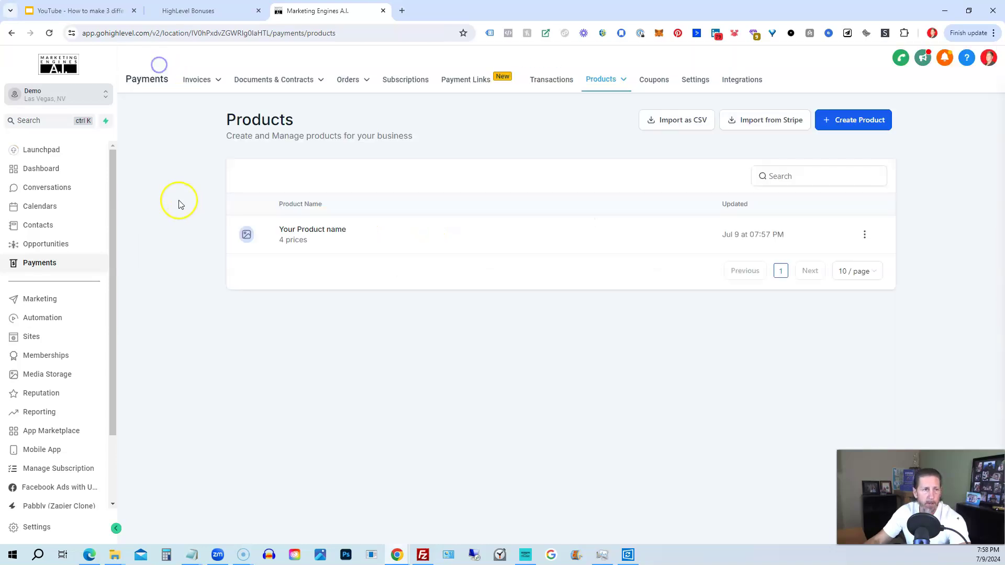
pyautogui.click(35, 338)
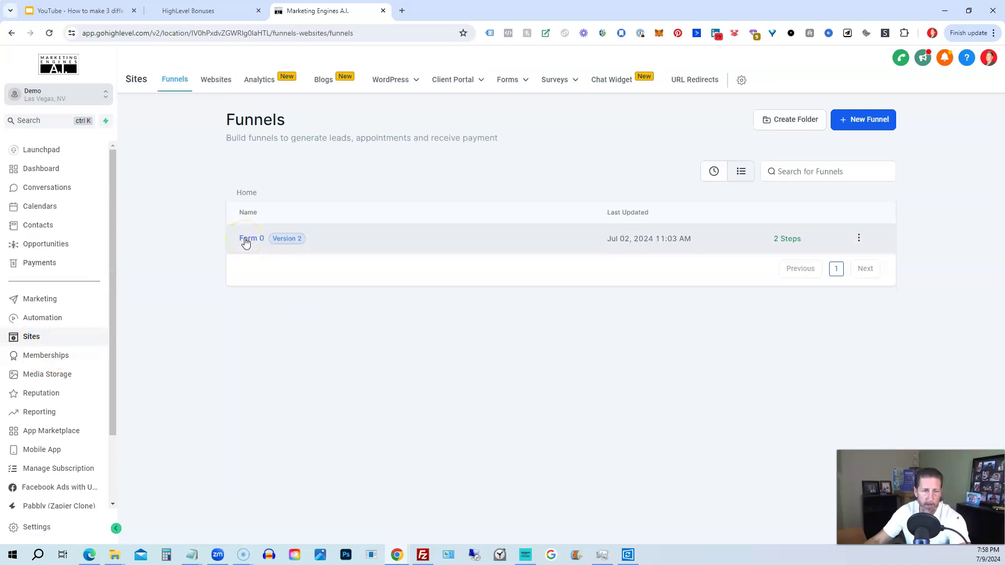
pyautogui.click(246, 240)
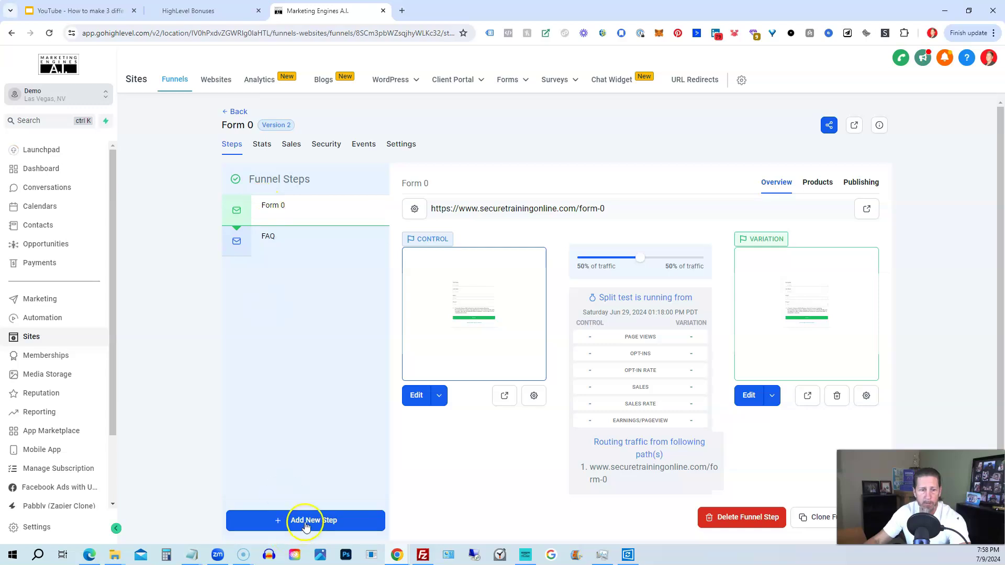
pyautogui.click(306, 523)
pyautogui.click(432, 247)
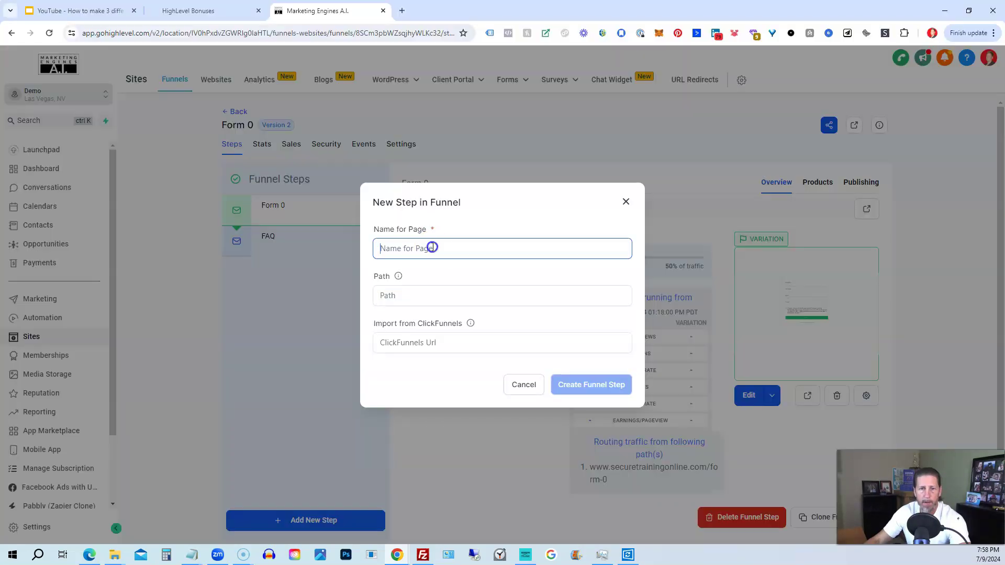
pyautogui.write('Sales Pa')
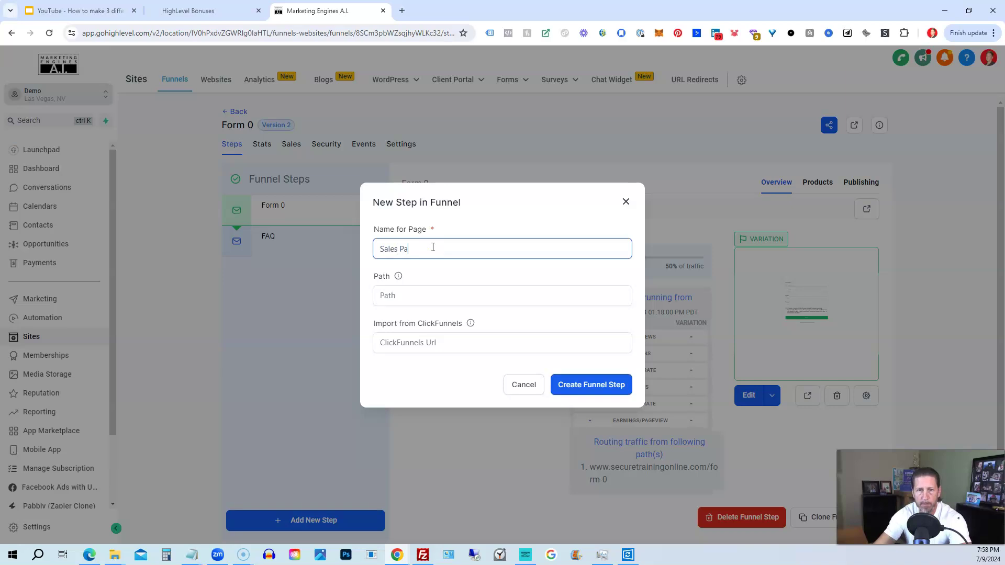
pyautogui.write('ge')
pyautogui.click(597, 383)
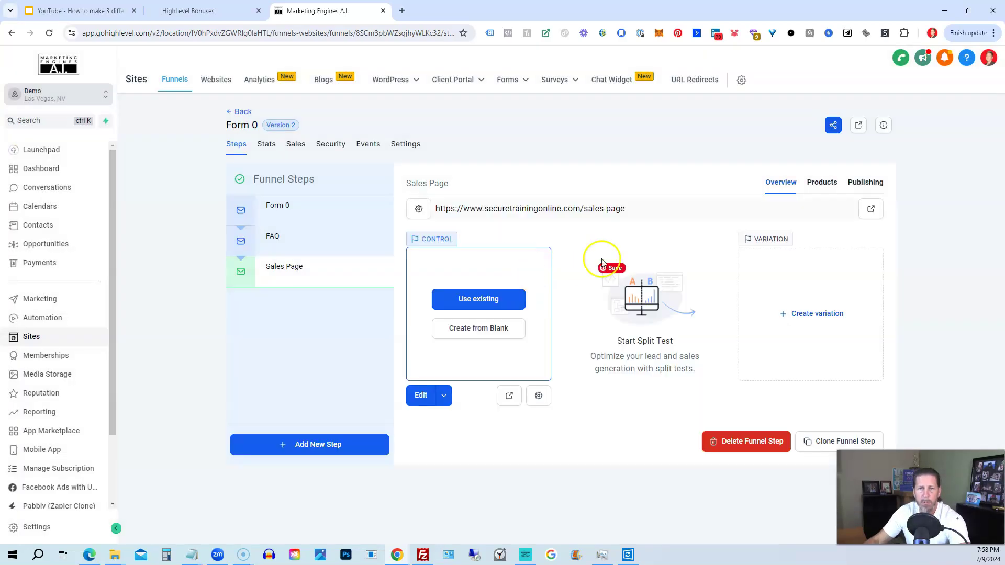
# Attach Your Product name at the 199.99 price, displayed as 'SALE $199.99 (REG. $299.99)'.
pyautogui.click(823, 184)
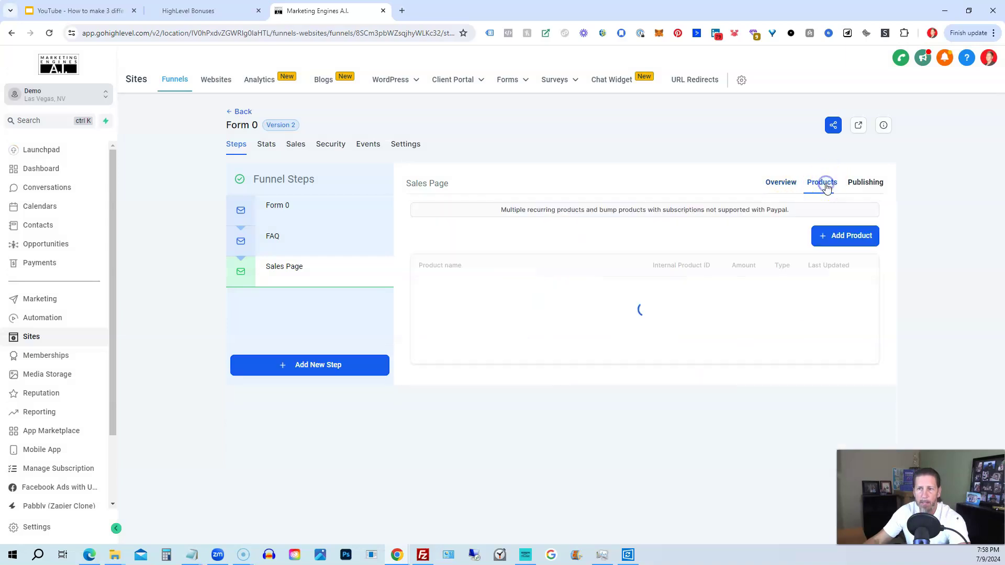
pyautogui.click(840, 241)
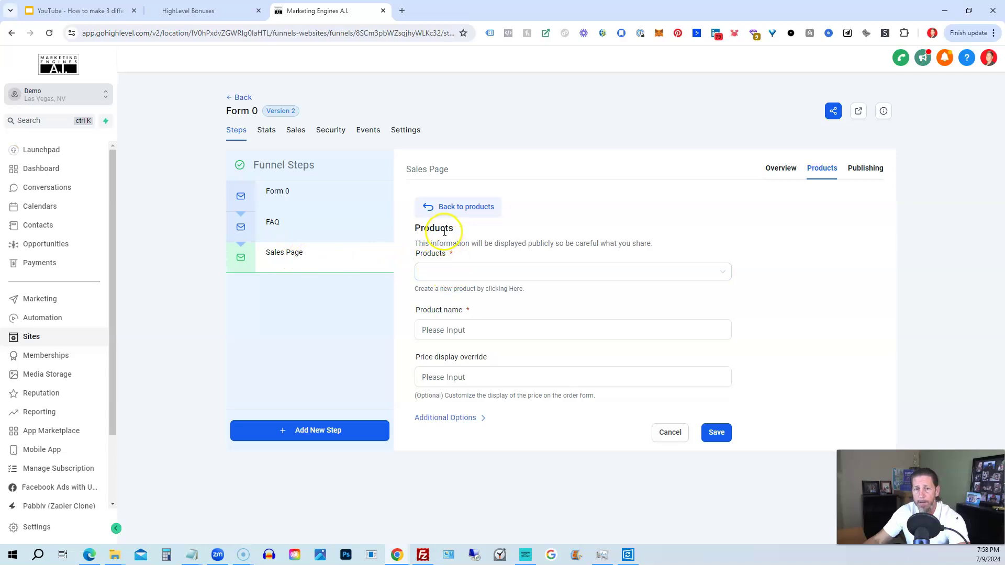
pyautogui.click(438, 272)
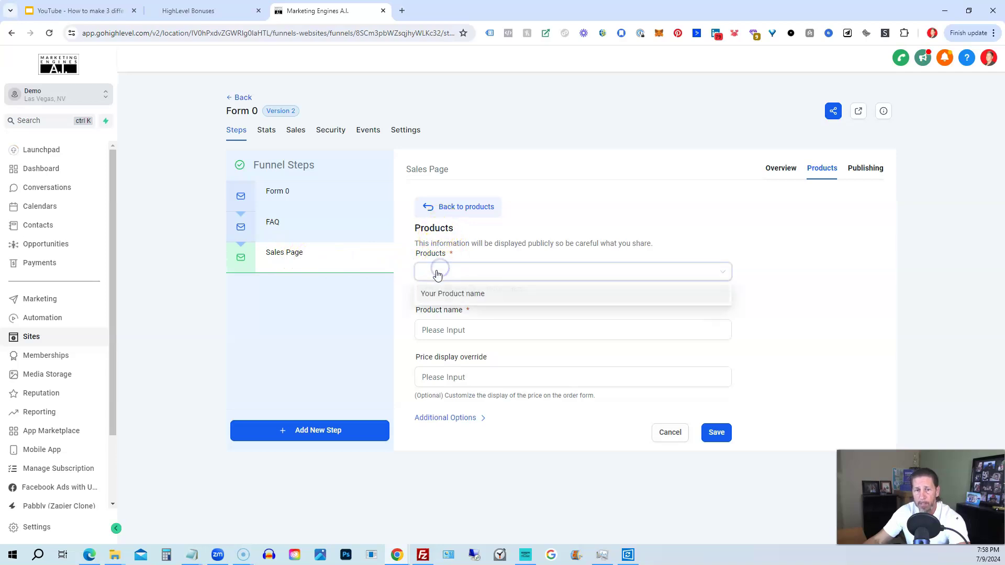
pyautogui.click(428, 296)
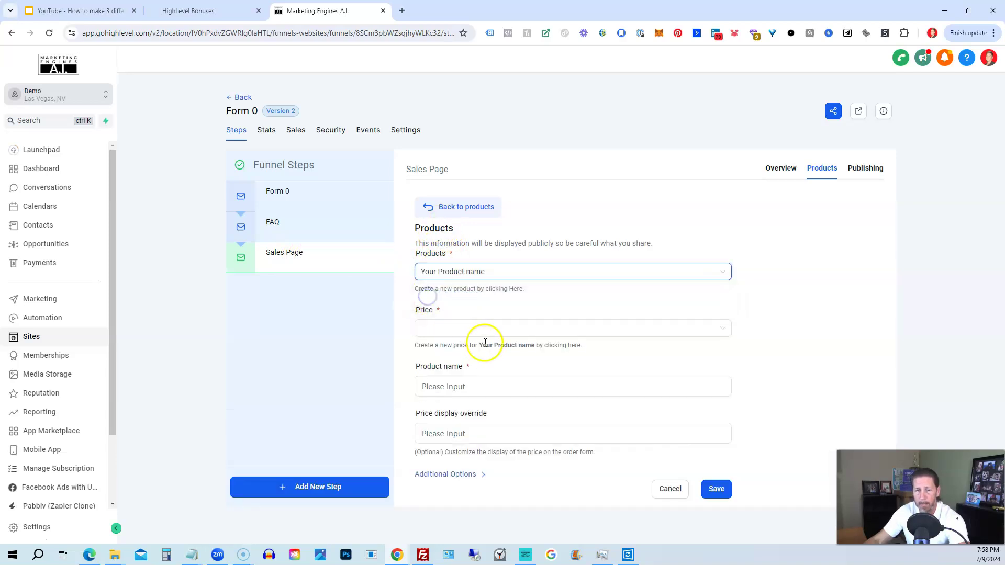
pyautogui.click(466, 329)
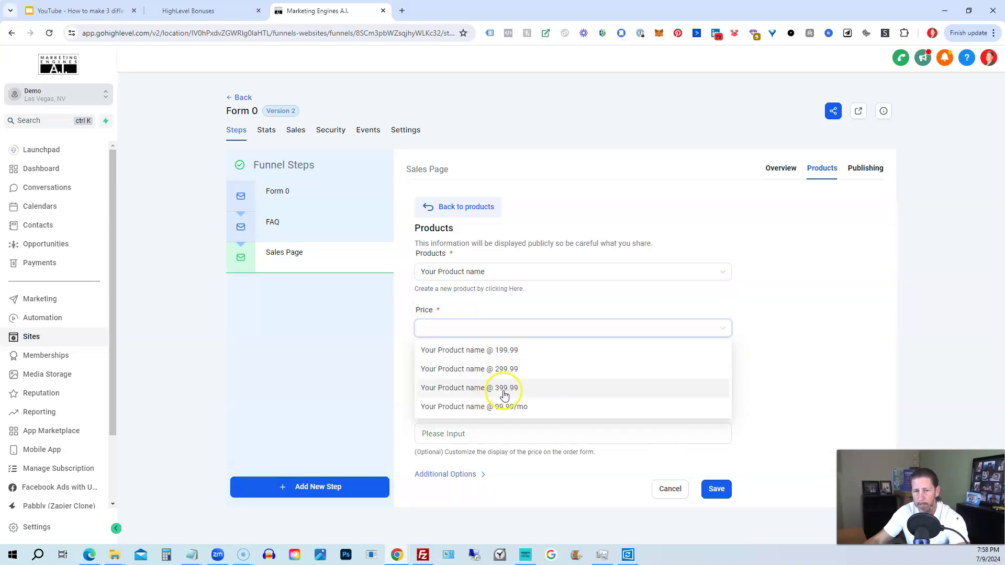
pyautogui.click(466, 351)
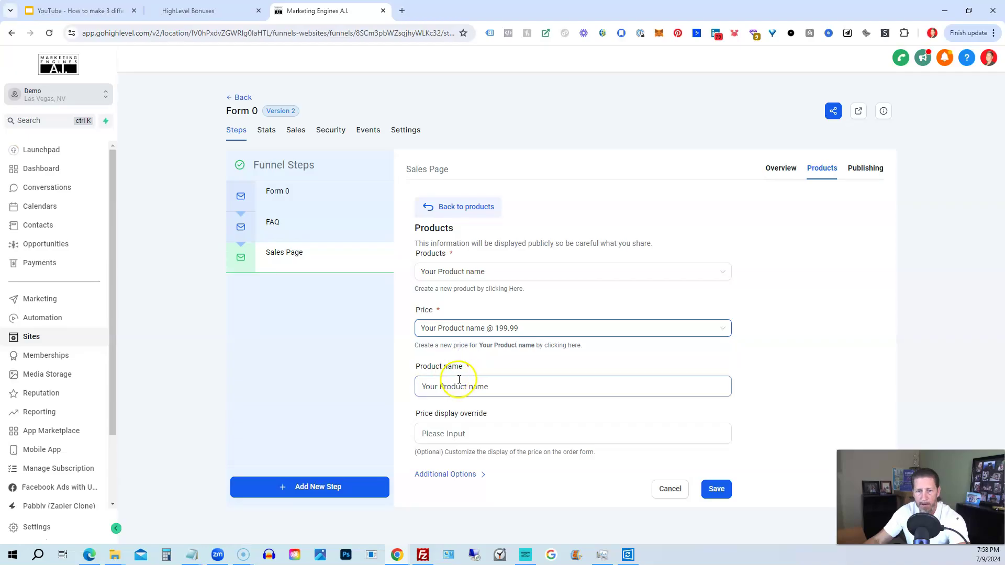
pyautogui.click(518, 386)
pyautogui.click(482, 430)
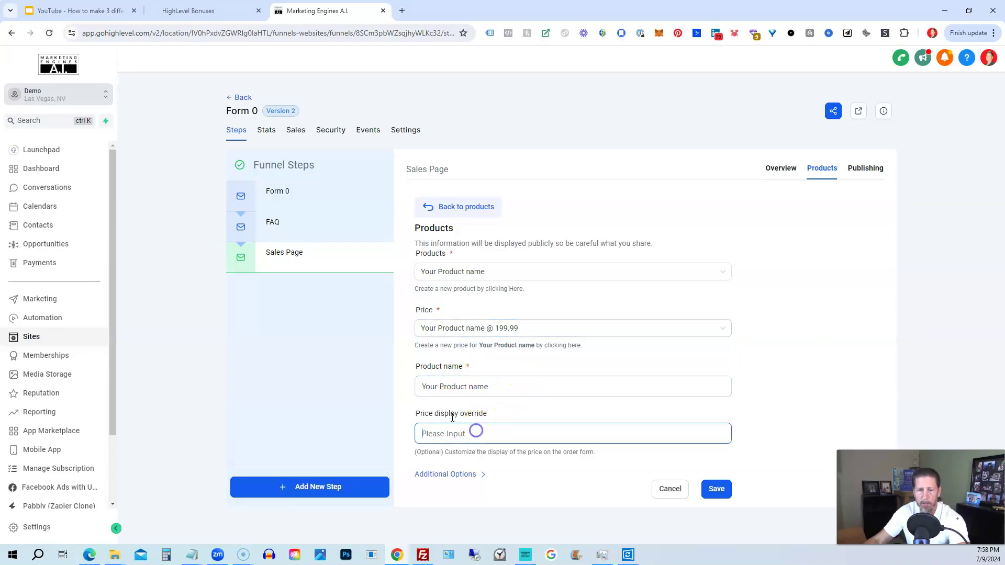
pyautogui.click(511, 389)
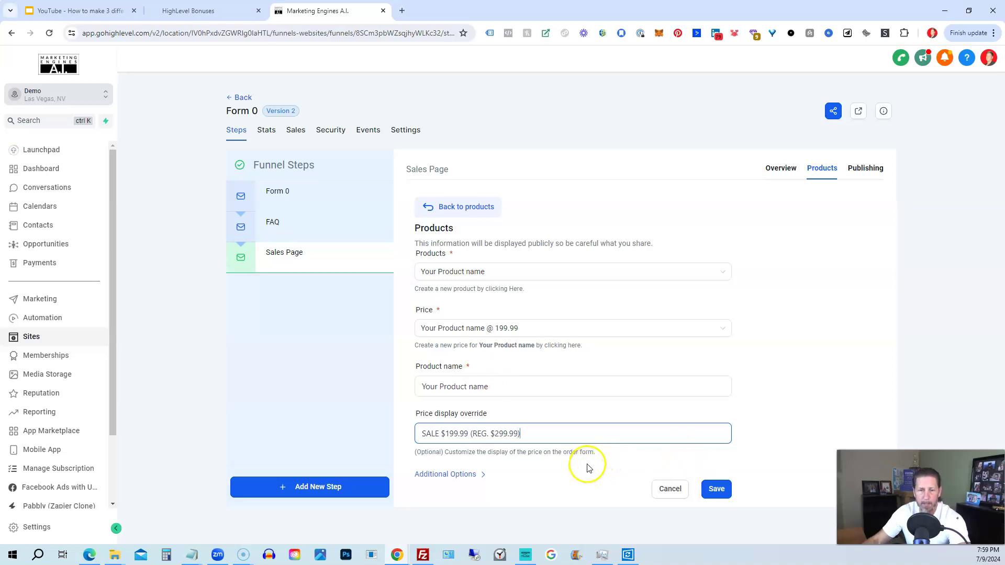
# Leave Main Product selected in Additional Options and save the 199.99 product to the step.
pyautogui.click(473, 475)
pyautogui.scroll(-2, 461, 451)
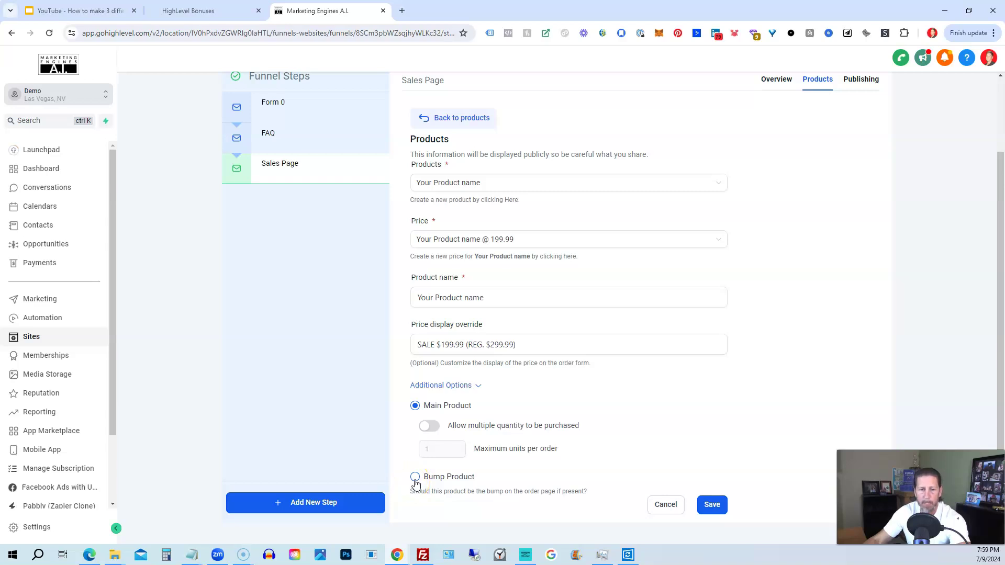
pyautogui.click(476, 386)
pyautogui.click(717, 489)
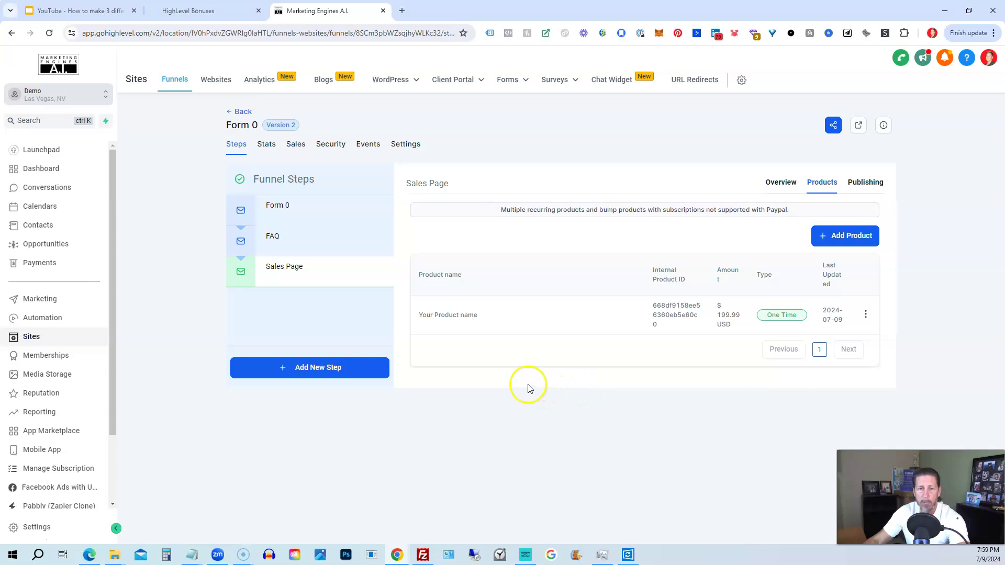
# From Payments > Products, start a new product with Create Product.
pyautogui.click(487, 369)
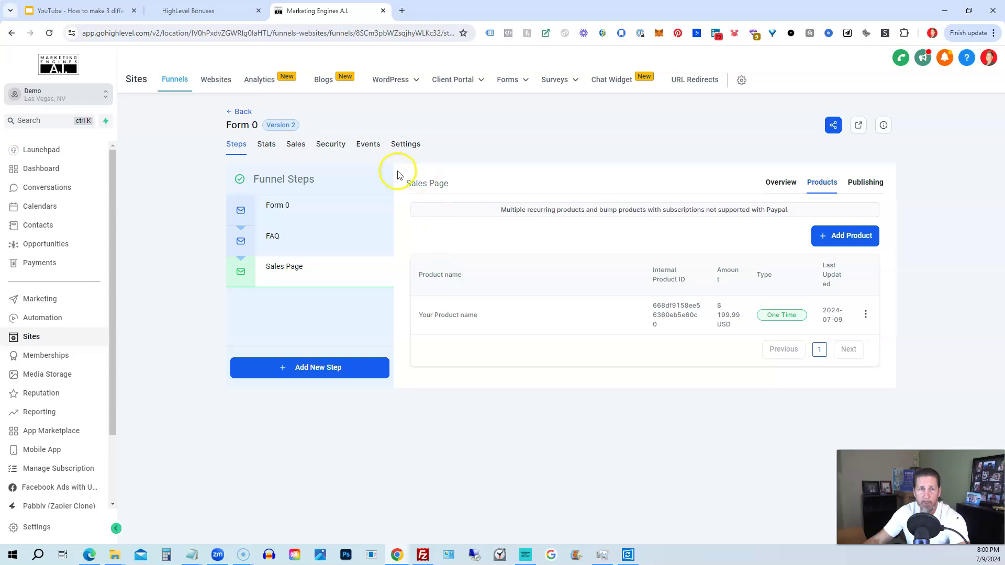
pyautogui.click(46, 262)
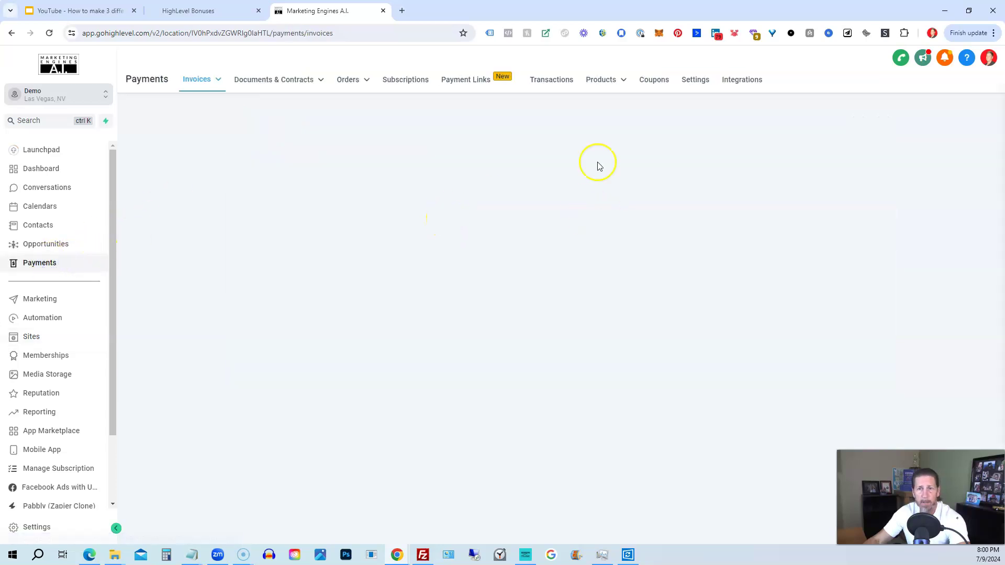
pyautogui.moveTo(607, 82)
pyautogui.click(579, 101)
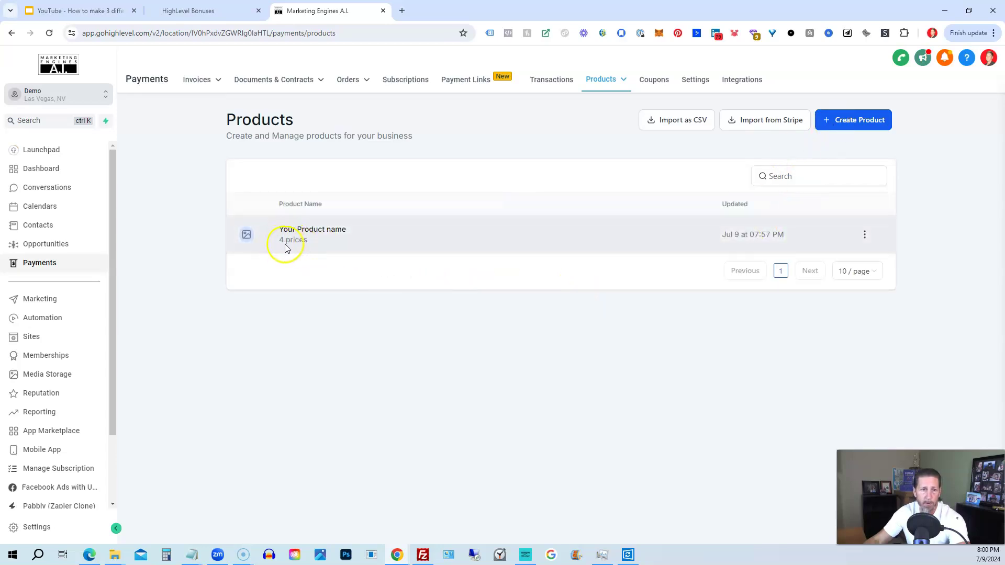
pyautogui.click(849, 125)
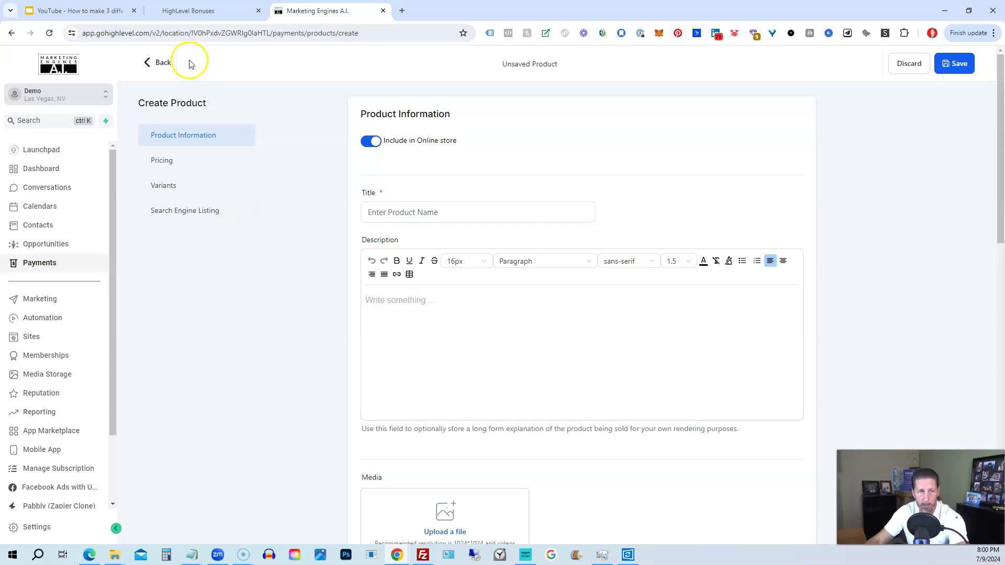
# Go Back from the Create Product page, discarding the unsaved product.
pyautogui.click(162, 63)
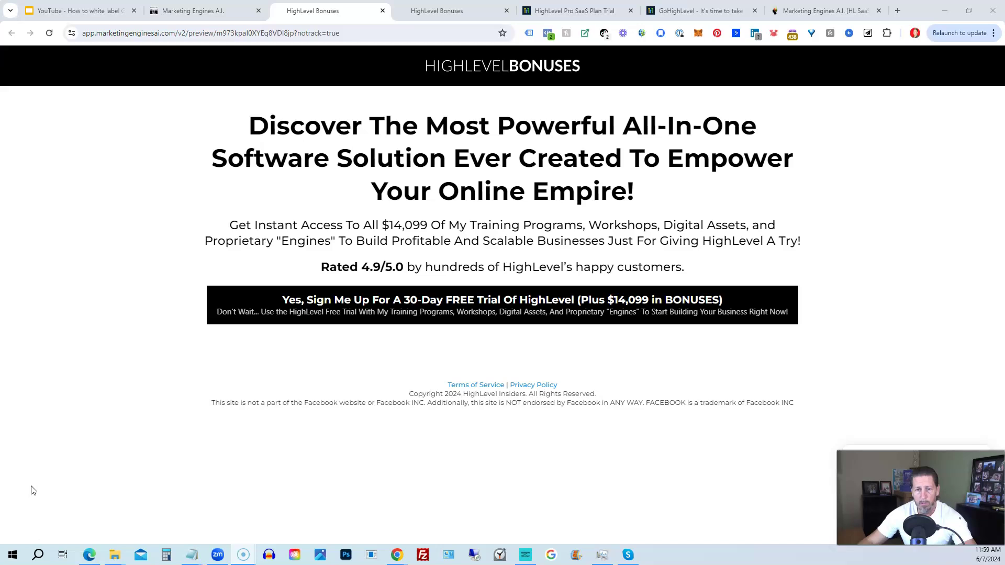
# Bring up the full HighLevel Bonuses landing page and scroll into its training programs.
pyautogui.click(375, 321)
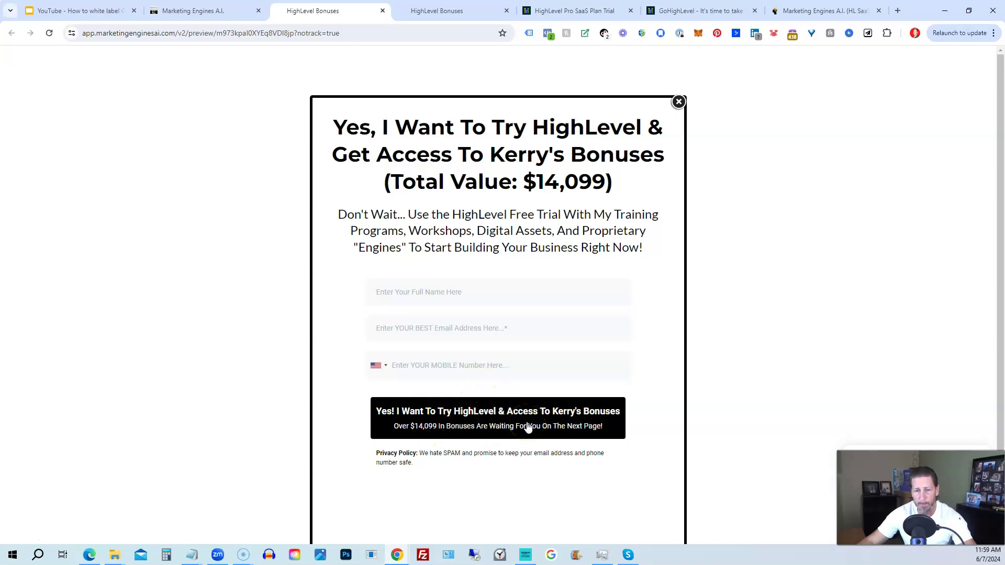
pyautogui.click(446, 11)
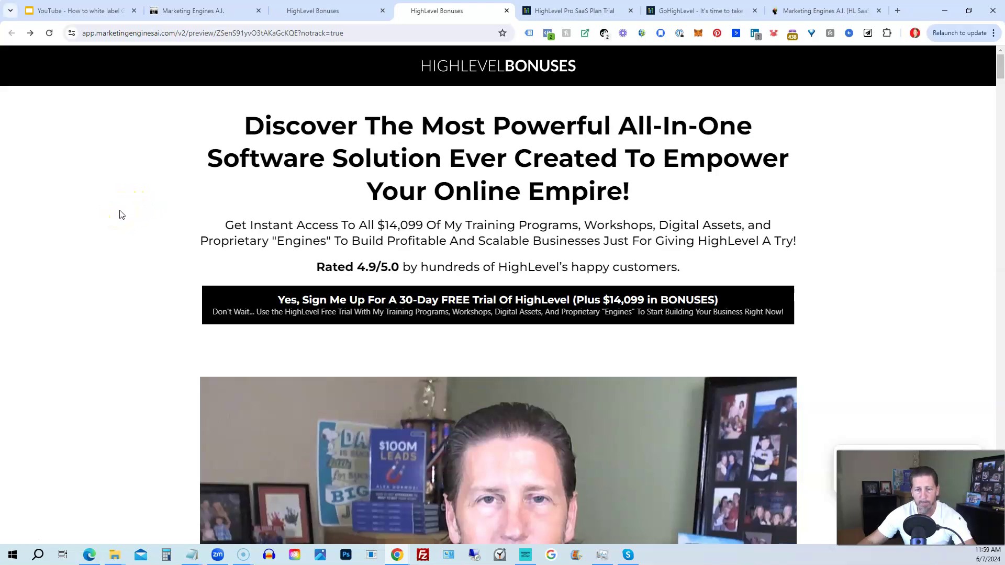
pyautogui.scroll(-5, 118, 216)
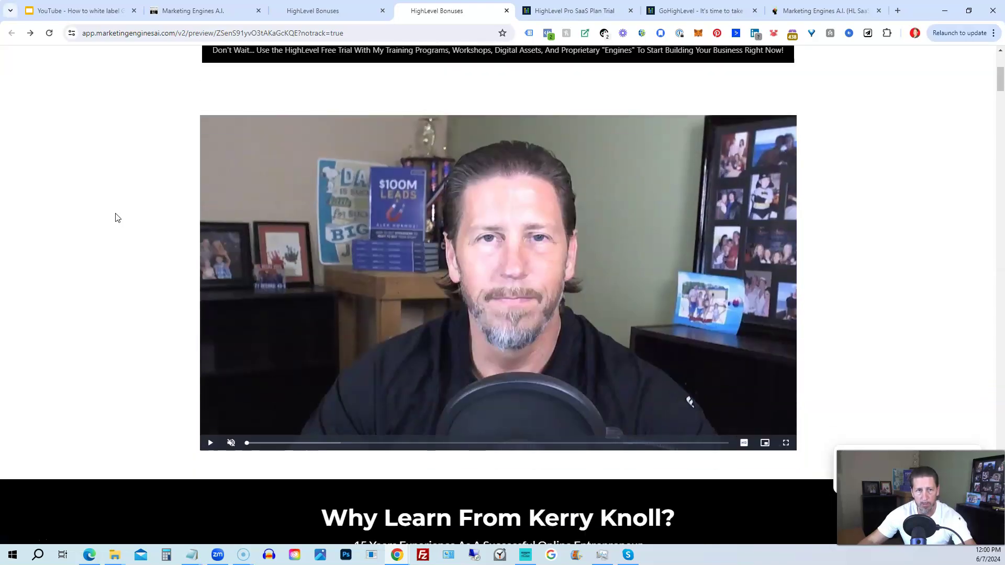
pyautogui.scroll(-2, 110, 219)
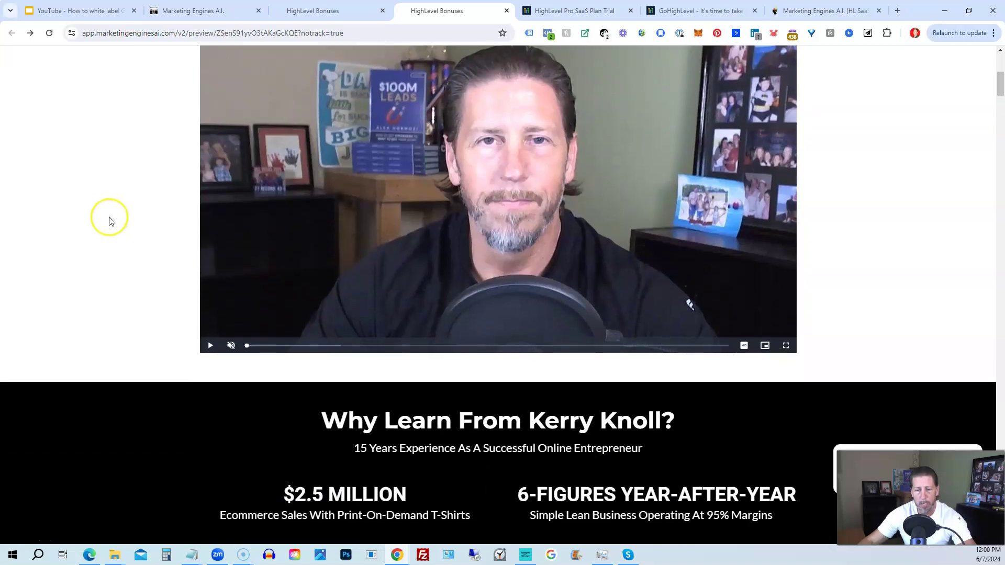
pyautogui.scroll(-8, 109, 220)
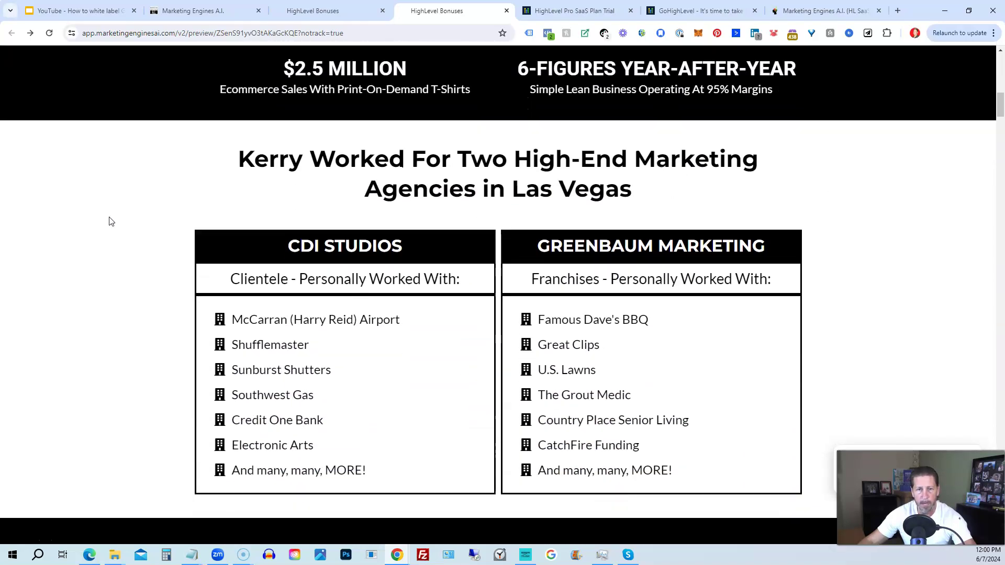
pyautogui.scroll(-9, 109, 220)
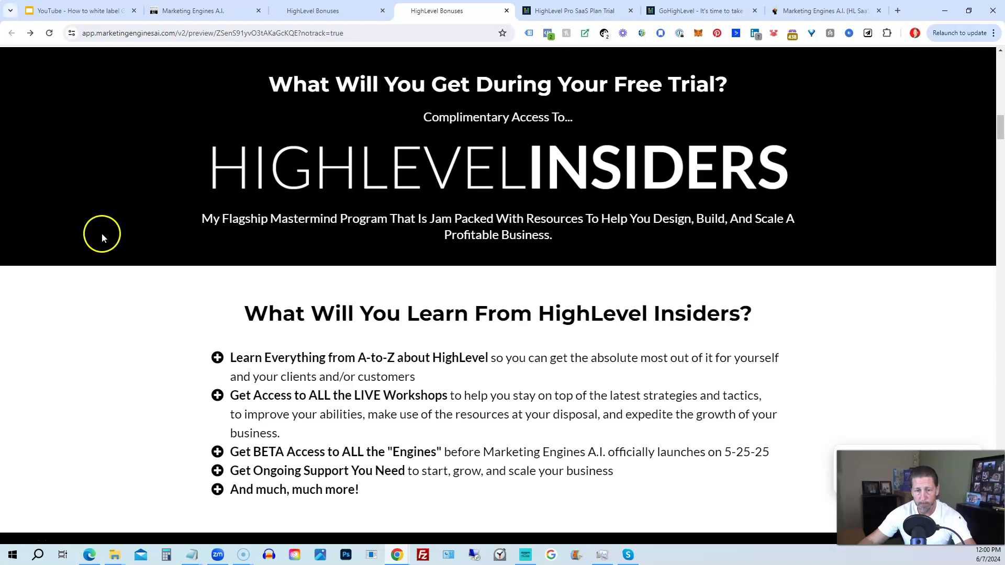
# Read through the Marketing Engines A.I. bonuses down to the A.I. Customer Referral Engine ($299.99).
pyautogui.scroll(-4, 109, 257)
pyautogui.scroll(-5, 110, 260)
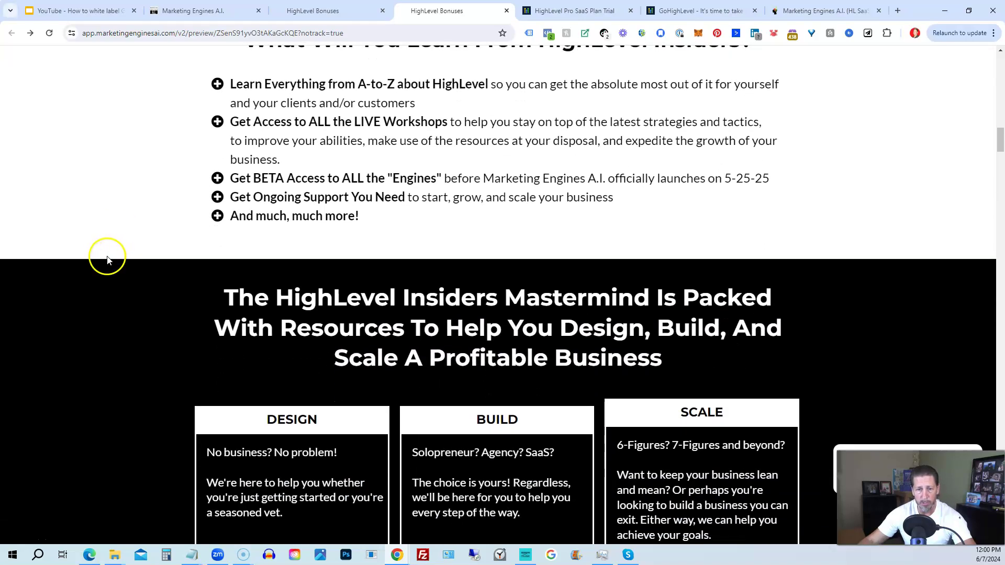
pyautogui.scroll(-6, 104, 260)
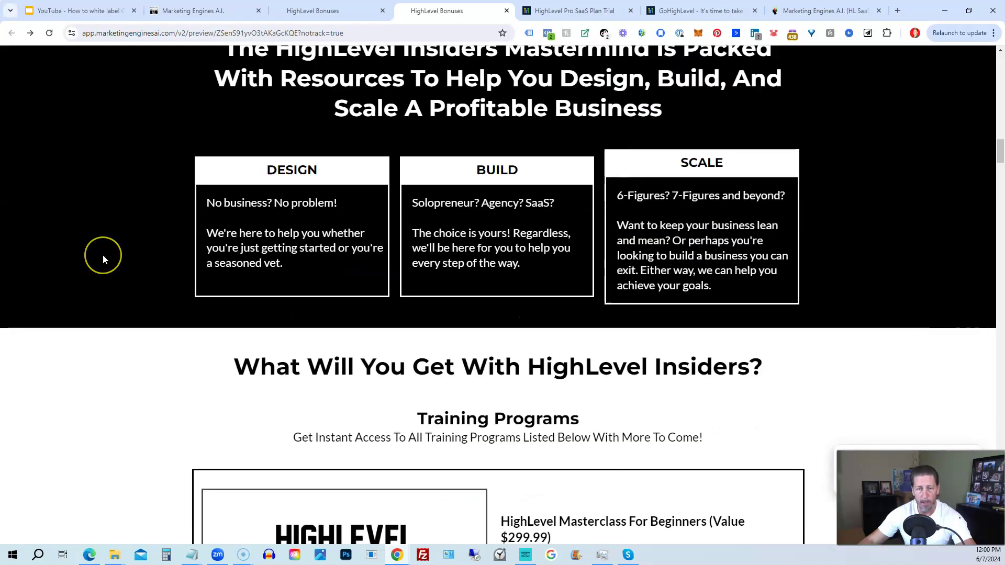
pyautogui.scroll(-2, 102, 260)
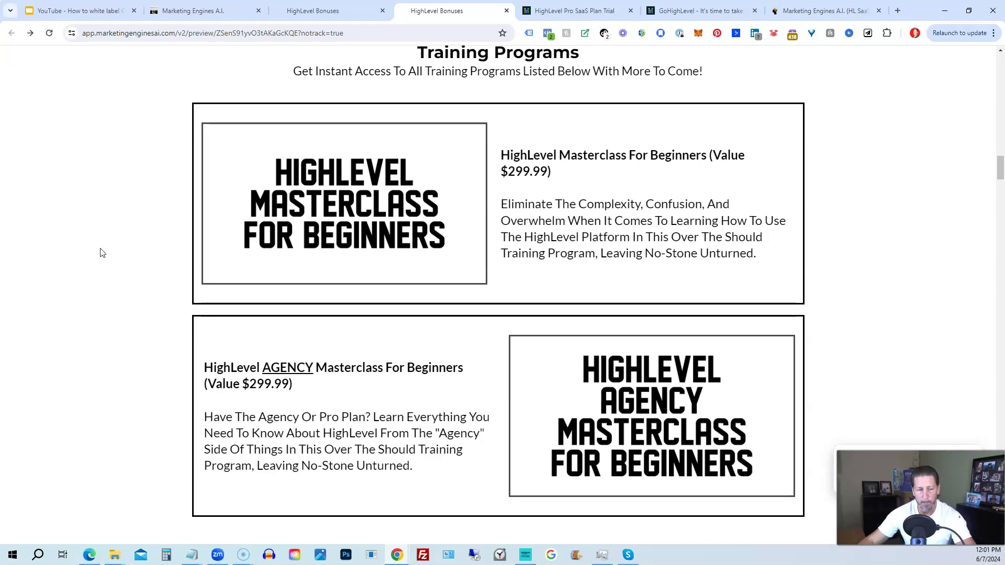
pyautogui.scroll(-8, 102, 253)
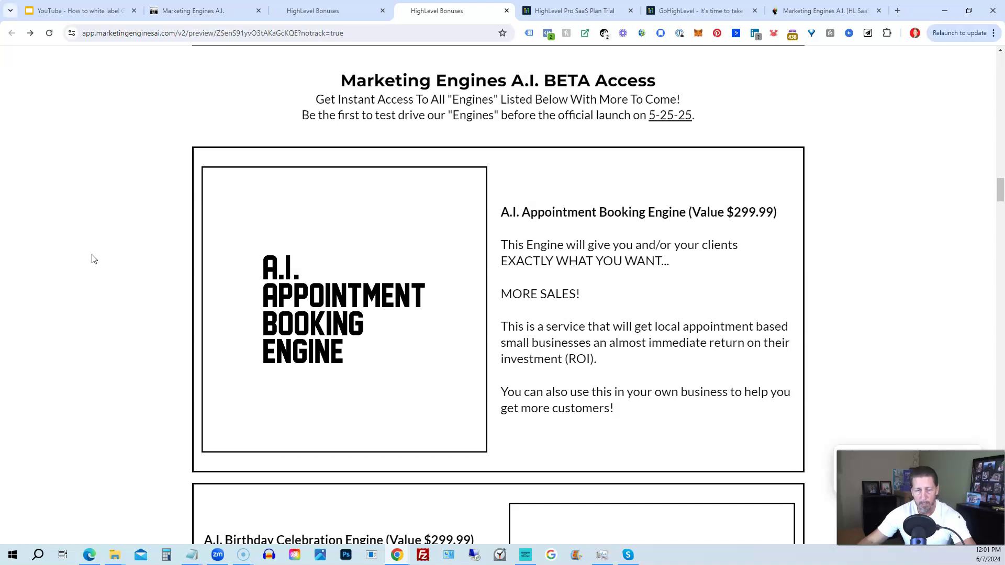
pyautogui.scroll(-2, 94, 259)
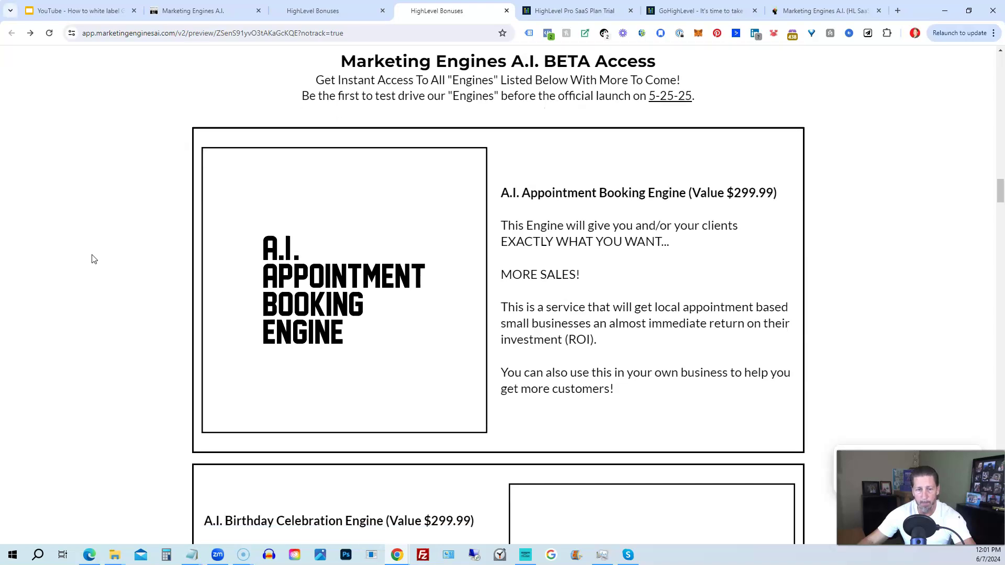
pyautogui.scroll(-2, 93, 260)
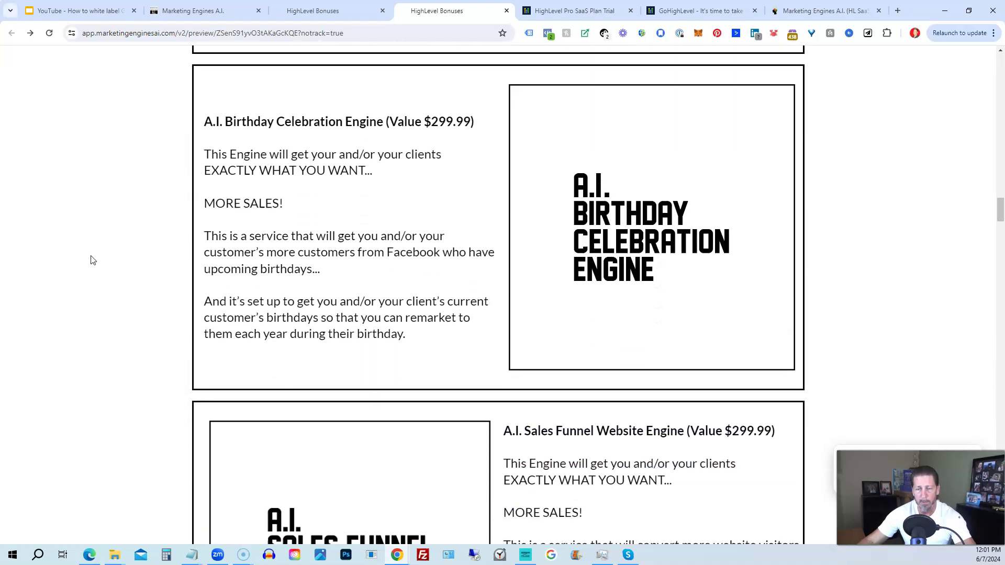
pyautogui.scroll(-3, 90, 262)
pyautogui.scroll(-3, 90, 262)
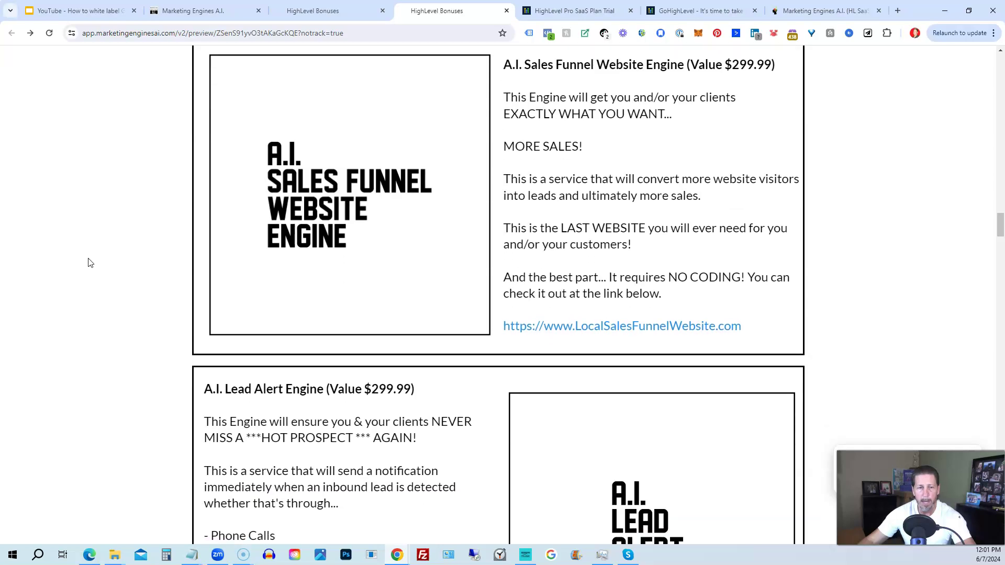
pyautogui.scroll(-5, 90, 263)
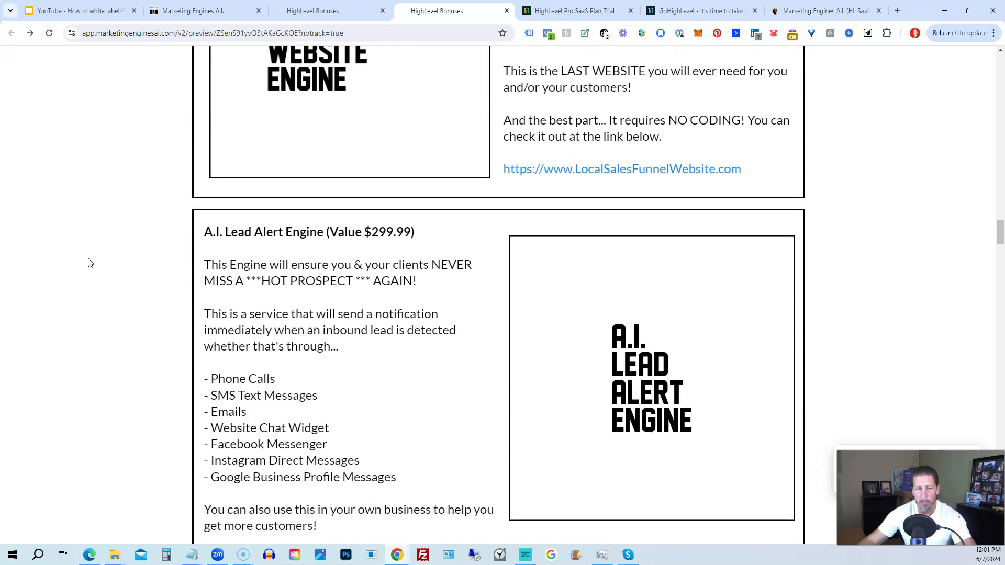
pyautogui.scroll(-6, 90, 263)
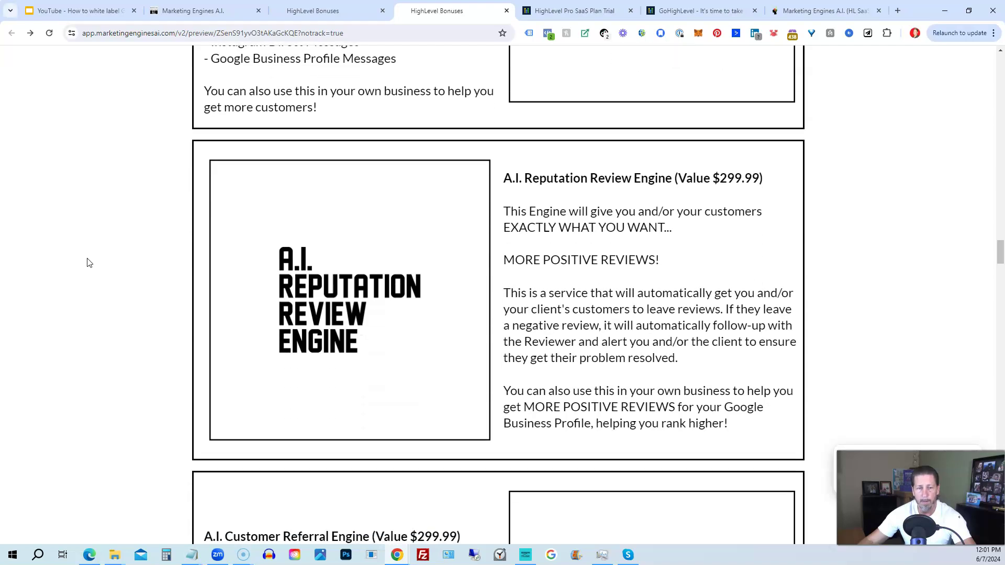
pyautogui.scroll(-6, 89, 262)
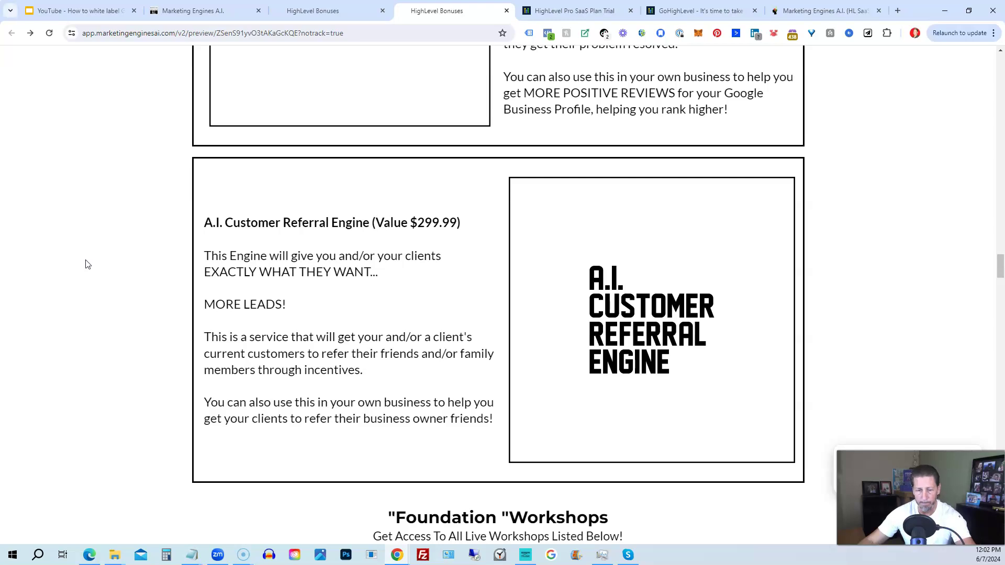
pyautogui.scroll(-3, 87, 265)
pyautogui.scroll(-5, 87, 264)
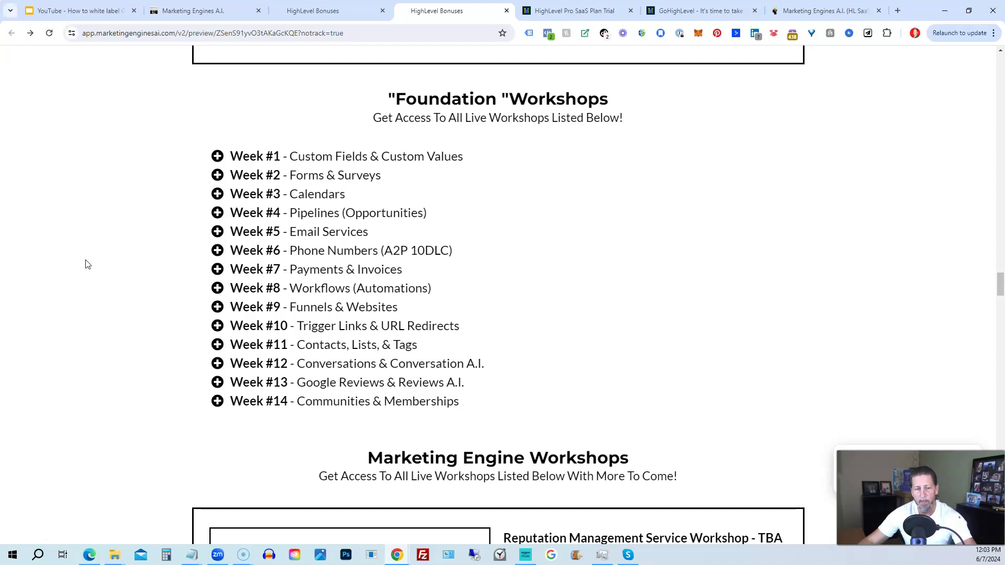
pyautogui.scroll(-7, 88, 265)
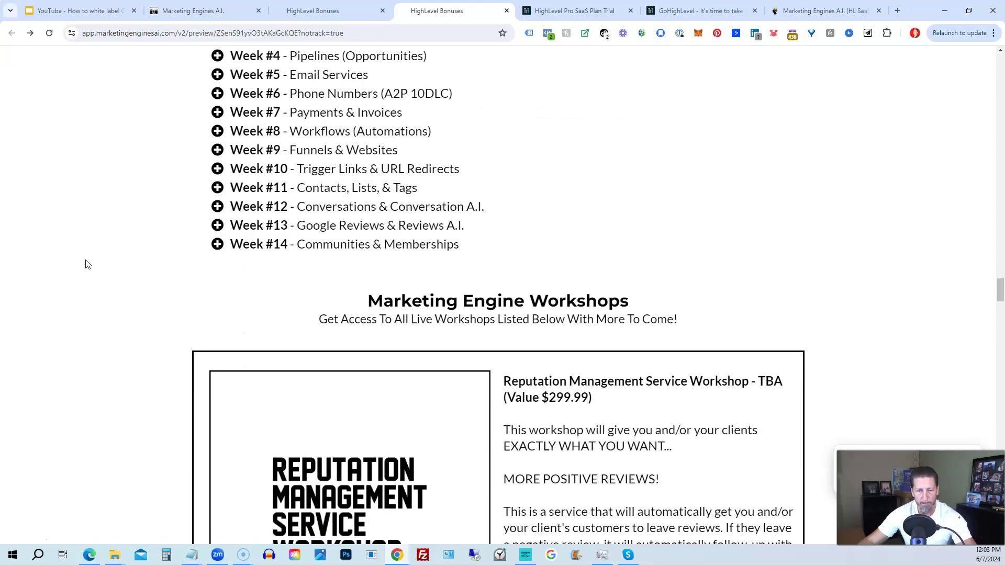
pyautogui.scroll(-1, 87, 264)
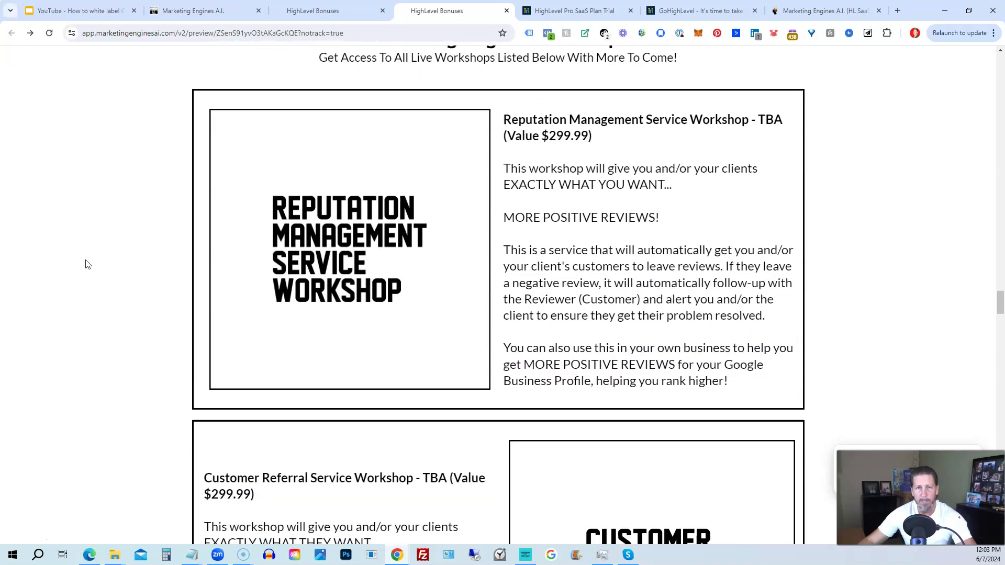
pyautogui.scroll(1, 87, 265)
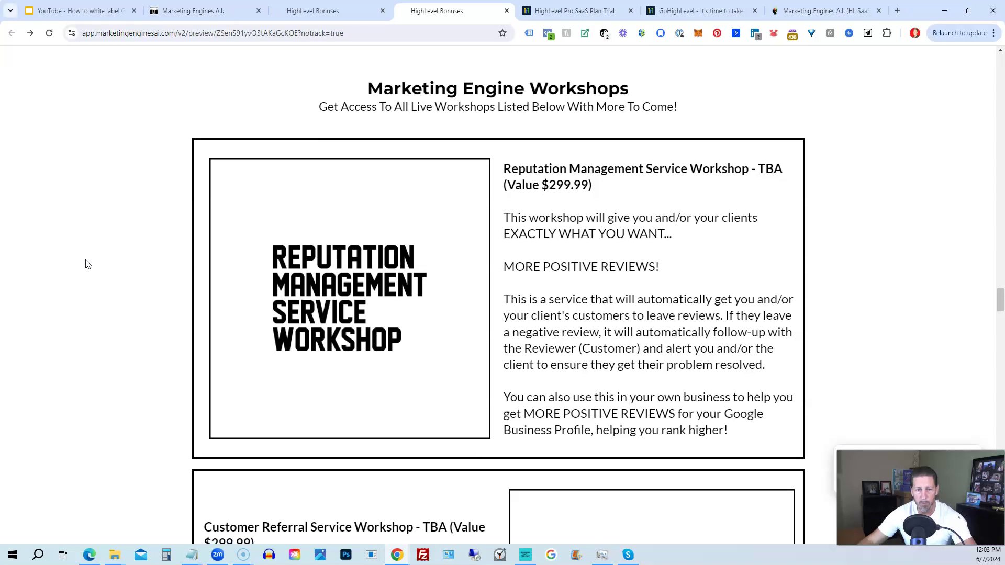
pyautogui.scroll(-5, 88, 264)
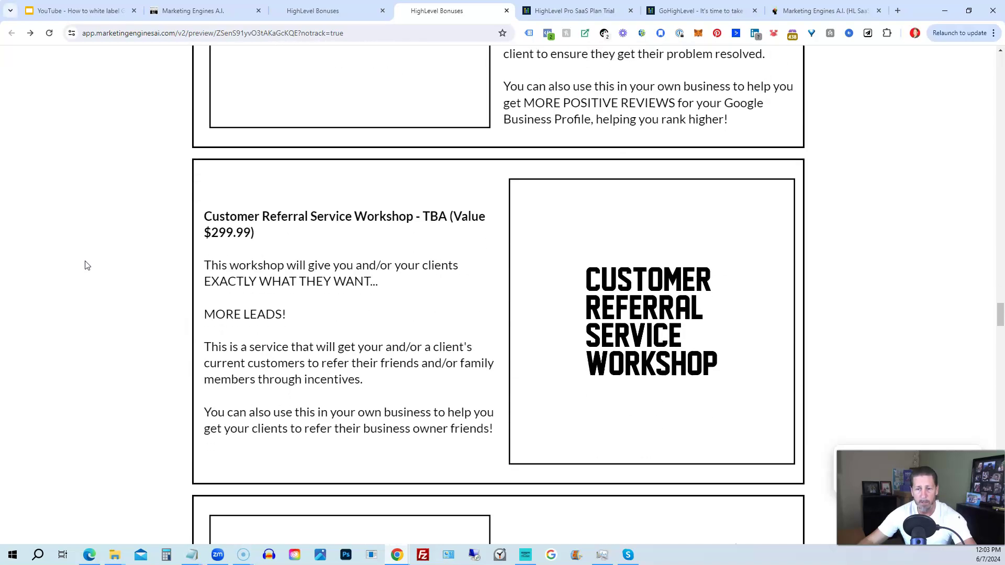
pyautogui.scroll(-5, 88, 264)
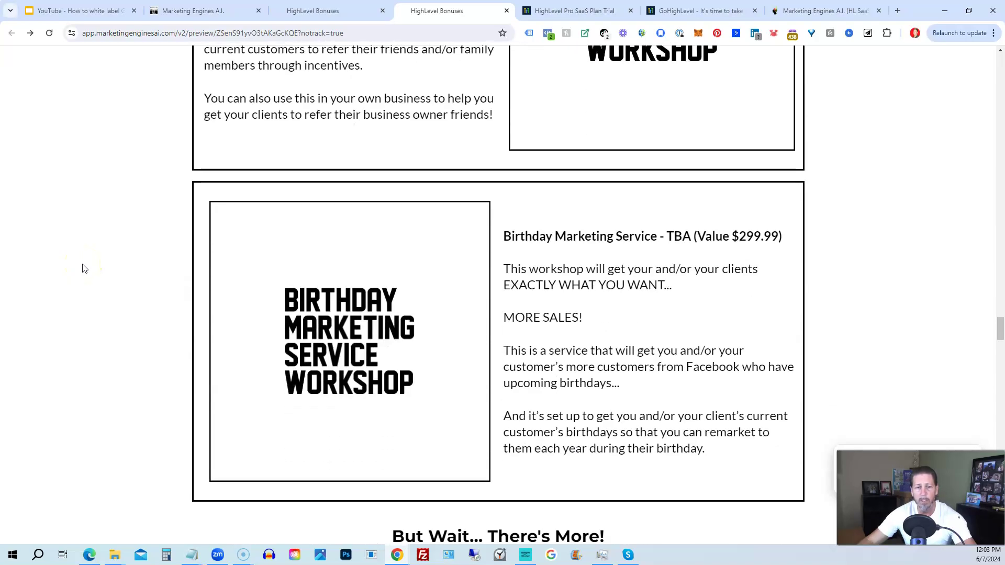
pyautogui.scroll(-5, 84, 268)
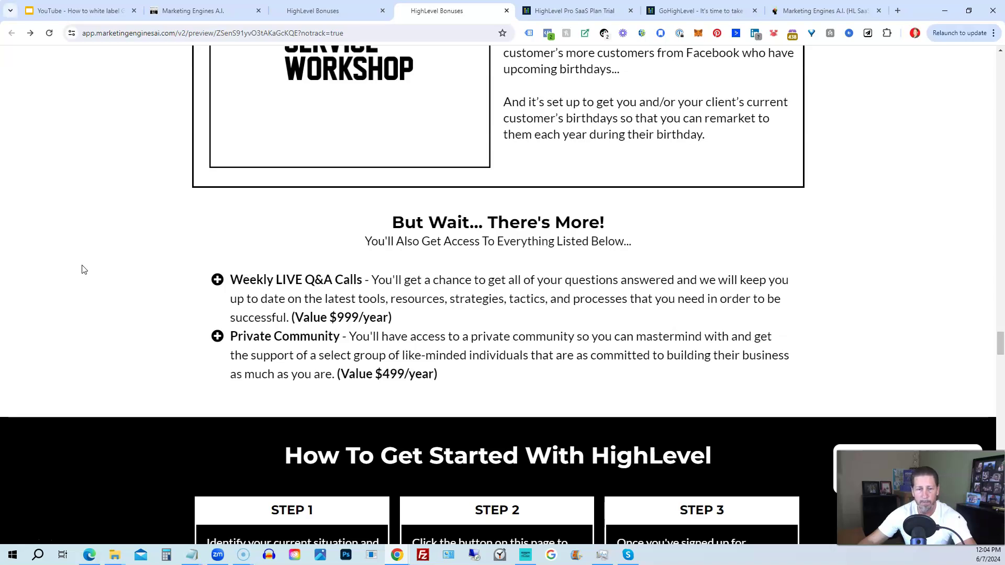
# Read past the FAQ and testimonial to the $14,099 Total Bonus Value and Important Disclosure.
pyautogui.scroll(-10, 81, 269)
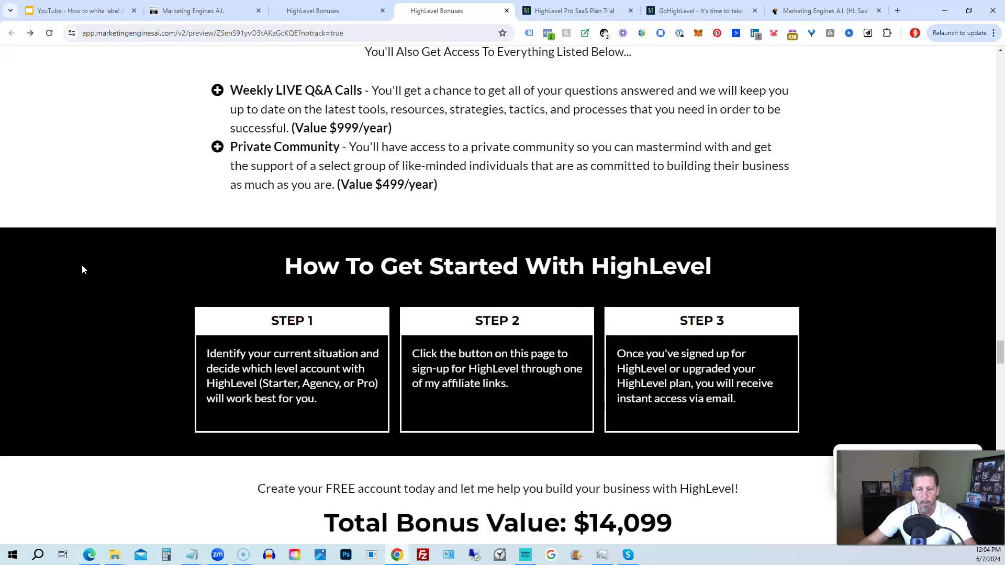
pyautogui.scroll(-8, 82, 270)
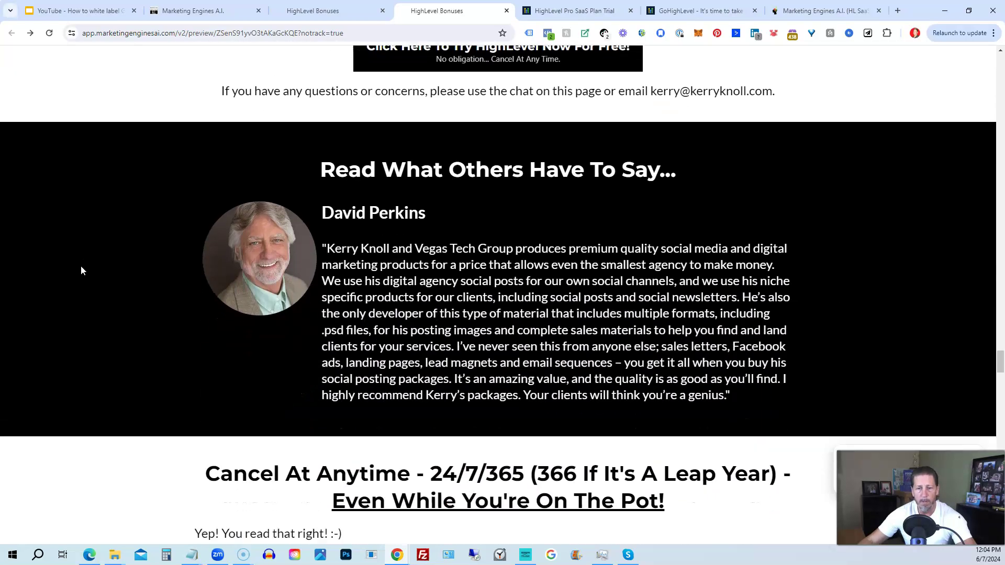
pyautogui.scroll(-3, 81, 272)
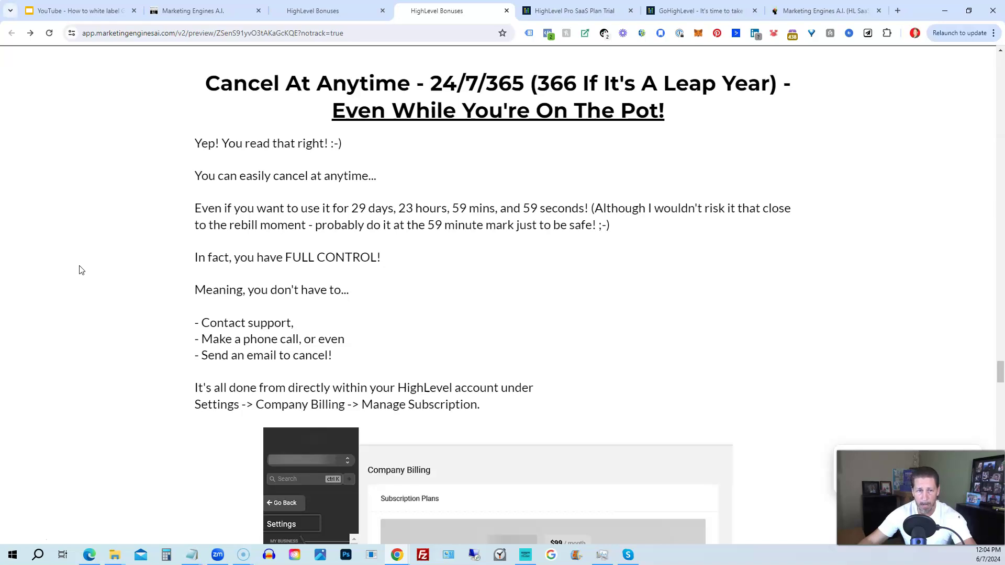
pyautogui.scroll(-10, 80, 270)
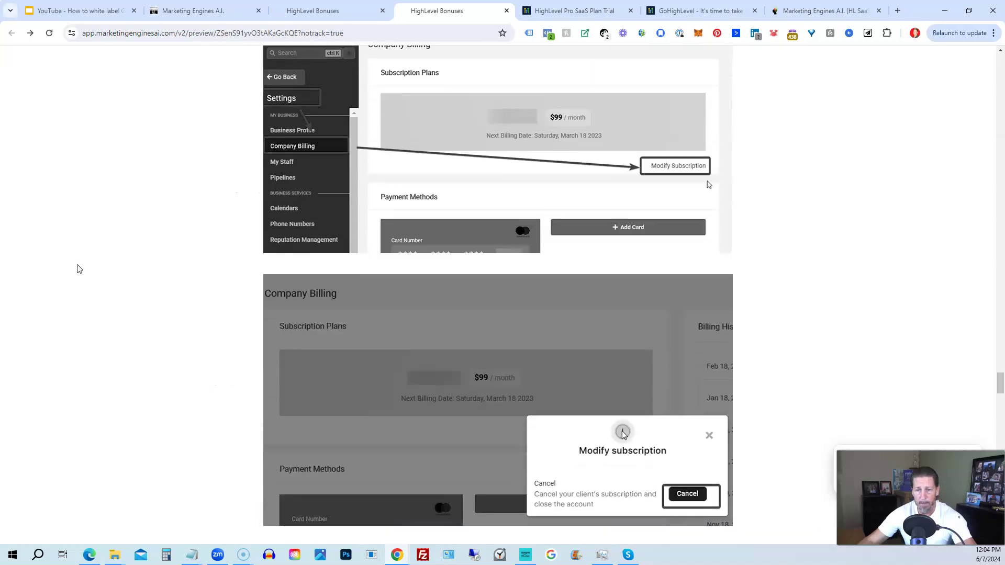
pyautogui.scroll(-5, 78, 270)
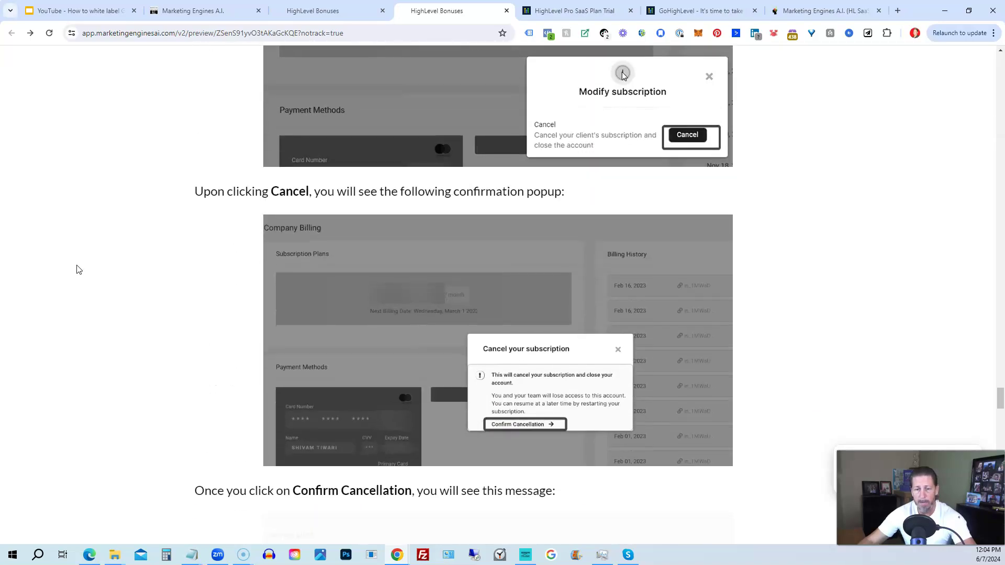
pyautogui.scroll(-5, 78, 270)
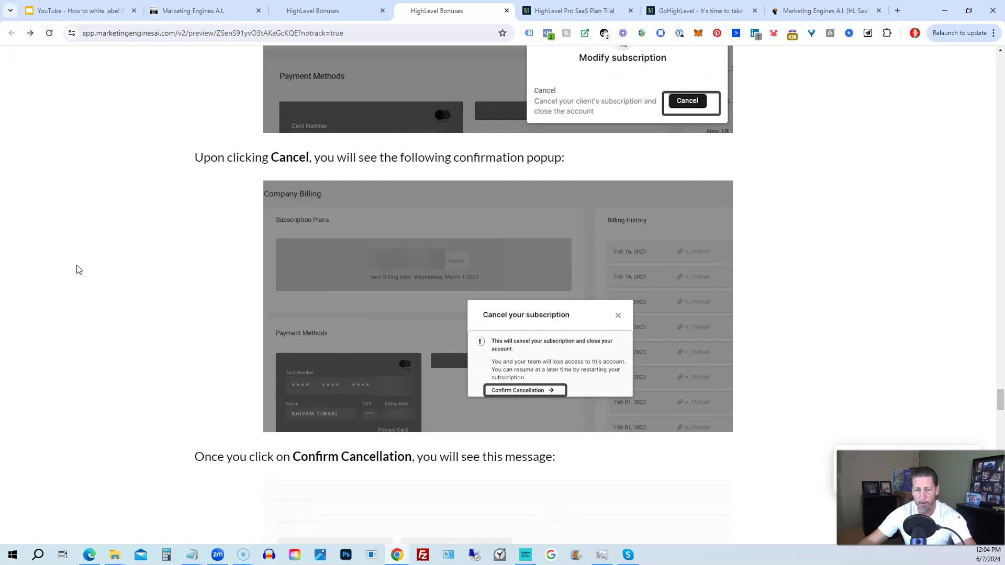
pyautogui.scroll(-8, 77, 269)
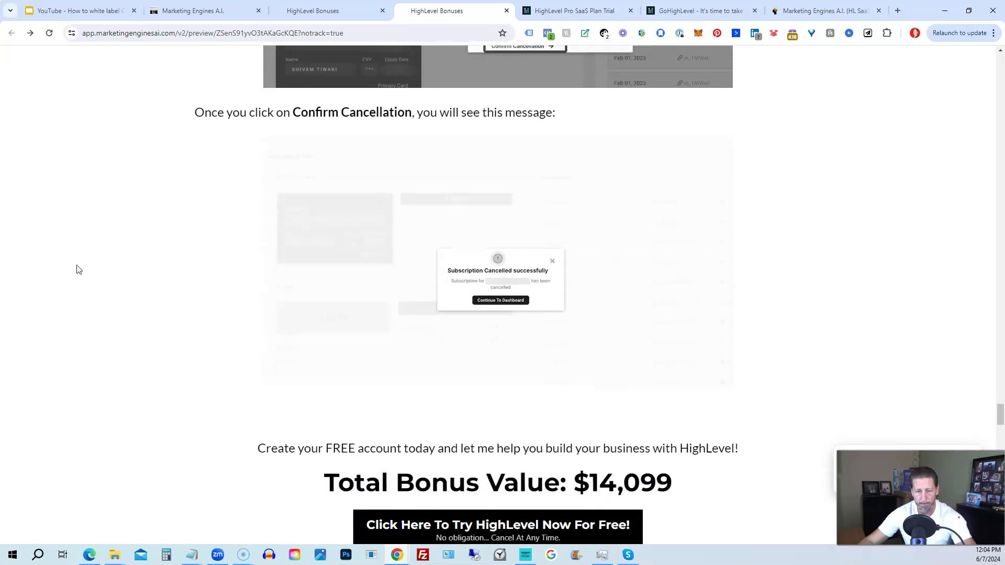
pyautogui.scroll(-2, 76, 270)
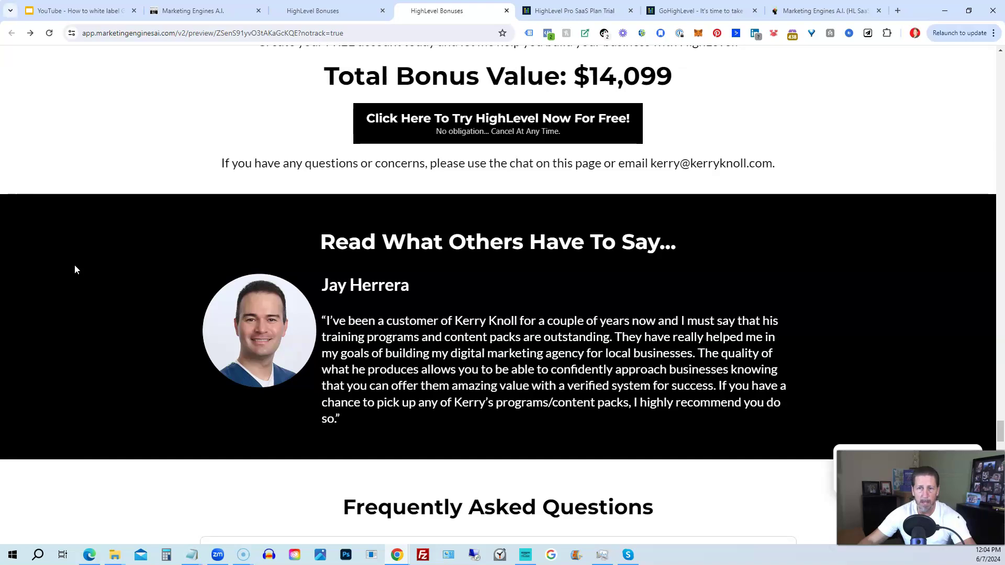
pyautogui.scroll(-8, 75, 269)
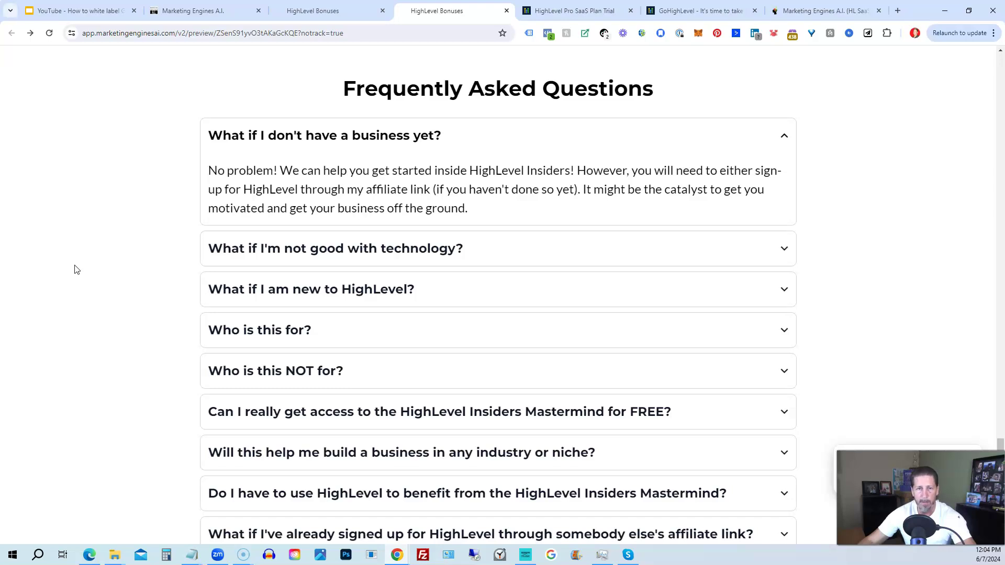
pyautogui.scroll(-1, 75, 269)
pyautogui.scroll(1, 74, 269)
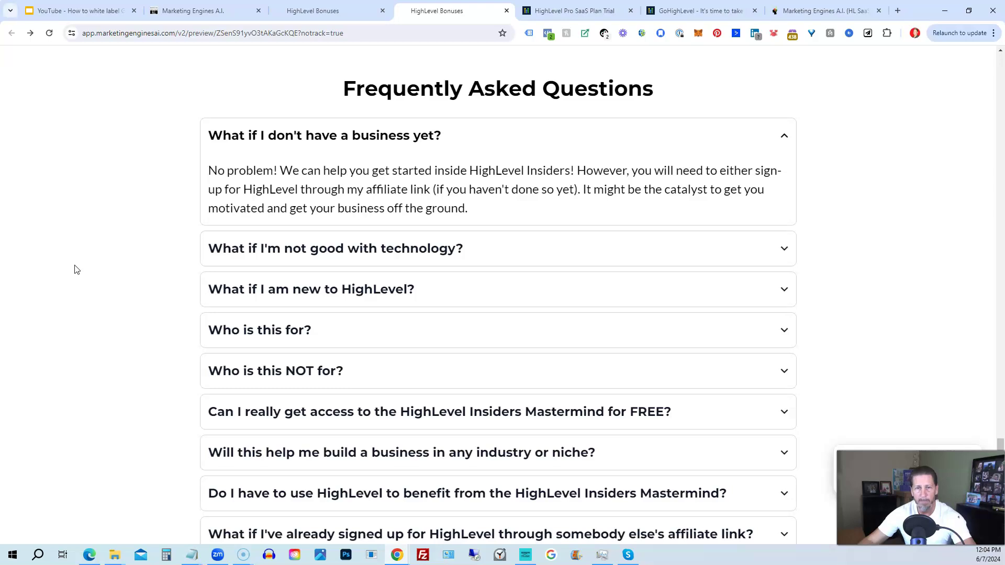
pyautogui.scroll(-1, 75, 269)
pyautogui.scroll(-8, 75, 269)
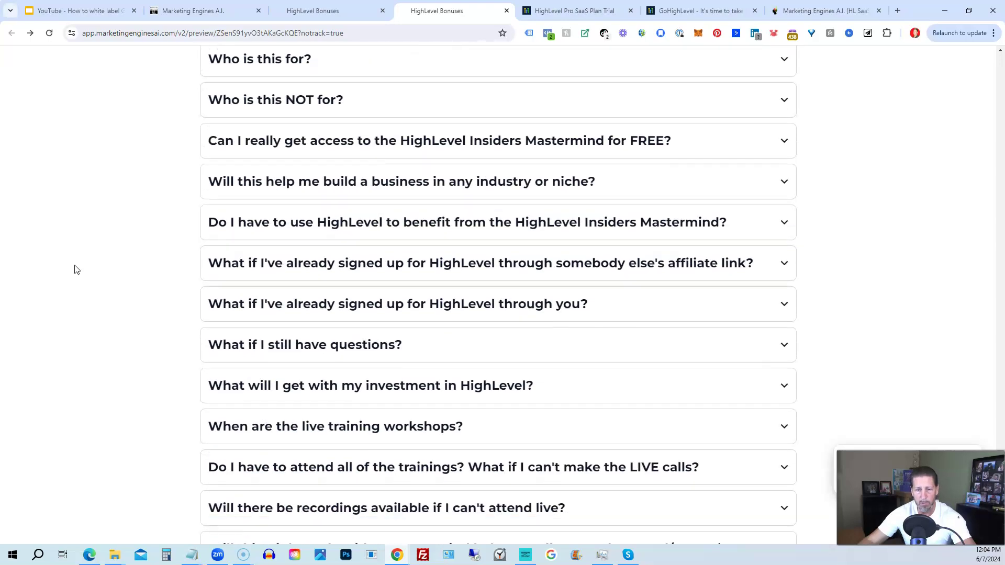
pyautogui.scroll(-3, 75, 269)
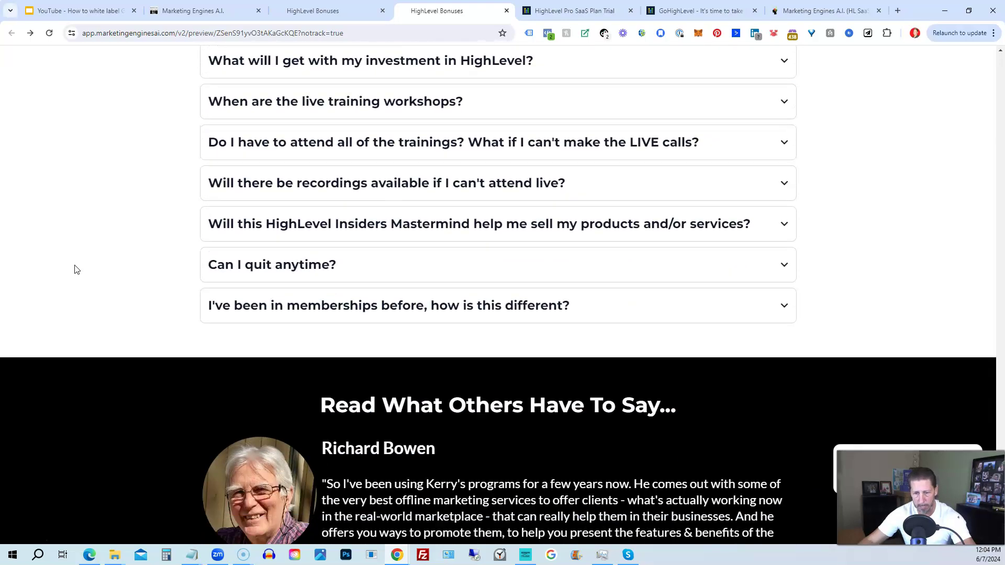
pyautogui.scroll(-2, 74, 269)
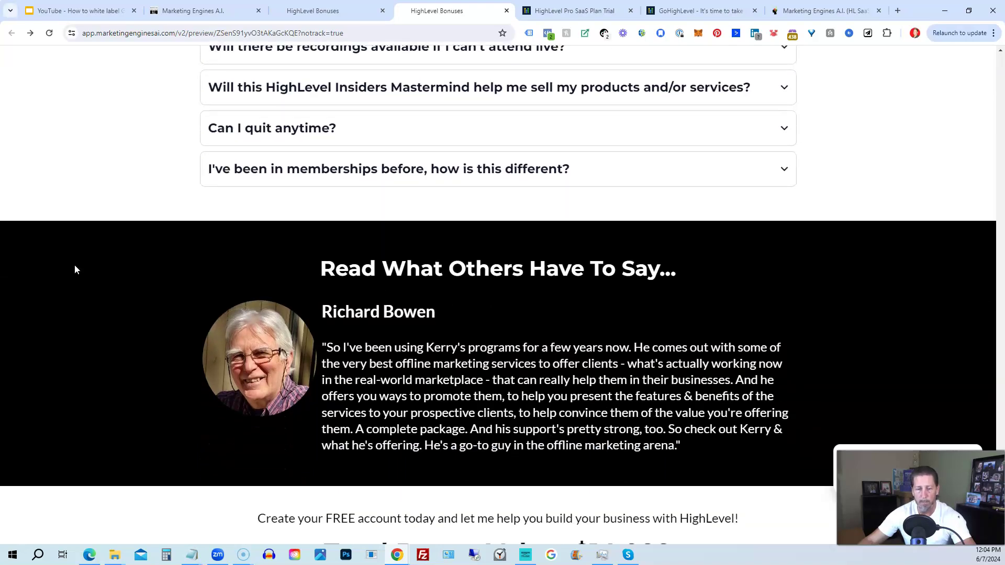
pyautogui.scroll(-7, 75, 269)
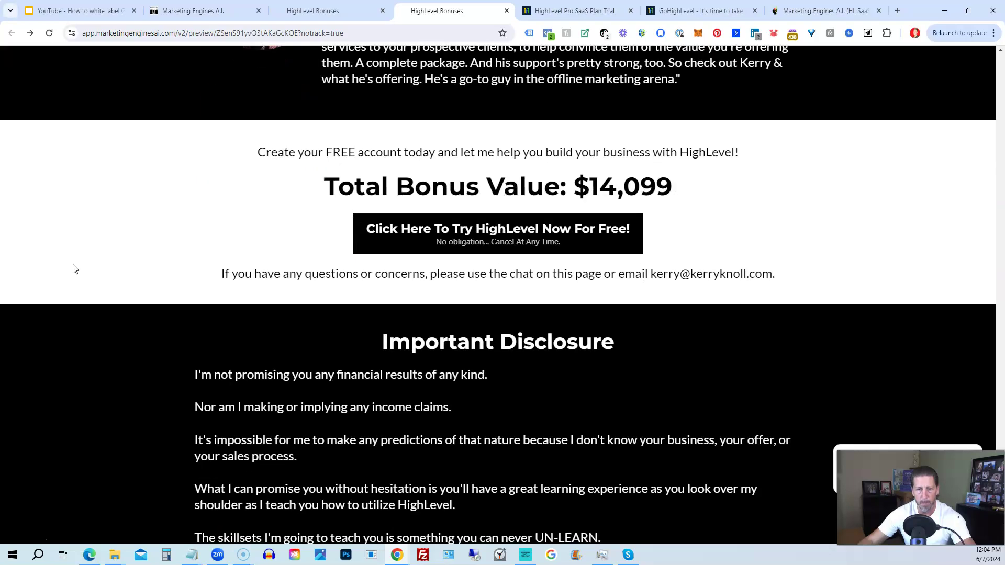
pyautogui.scroll(-1, 74, 269)
pyautogui.scroll(-1, 74, 269)
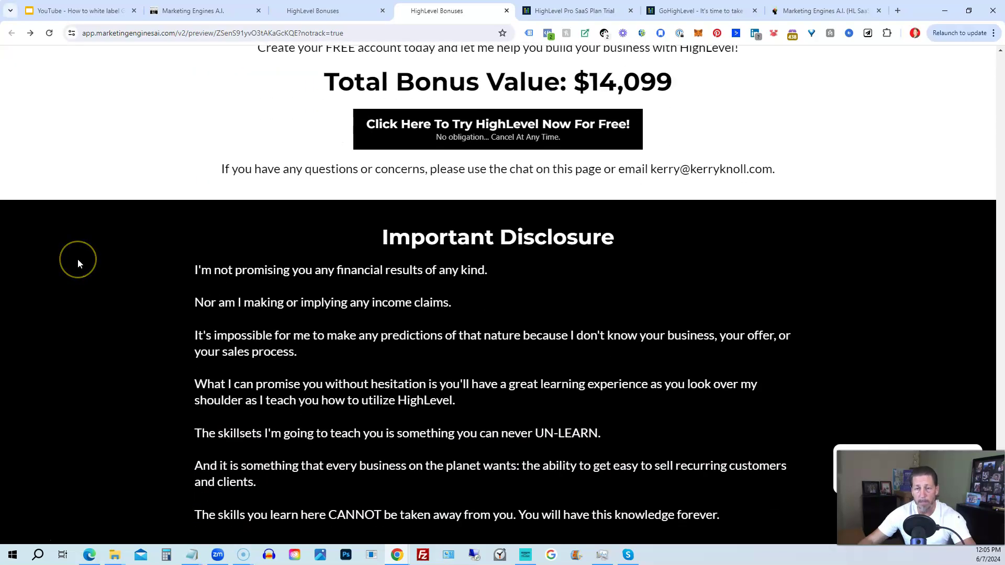
# Bring up the 'Try HighLevel Now For FREE!' popup listing seven ways to claim the $14,099.56 bonuses.
pyautogui.click(126, 232)
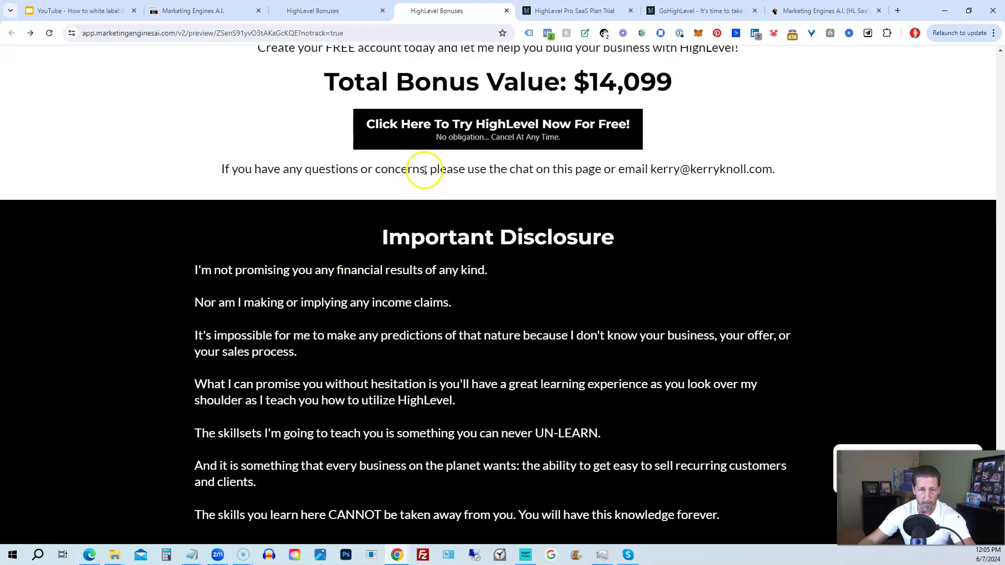
pyautogui.click(427, 137)
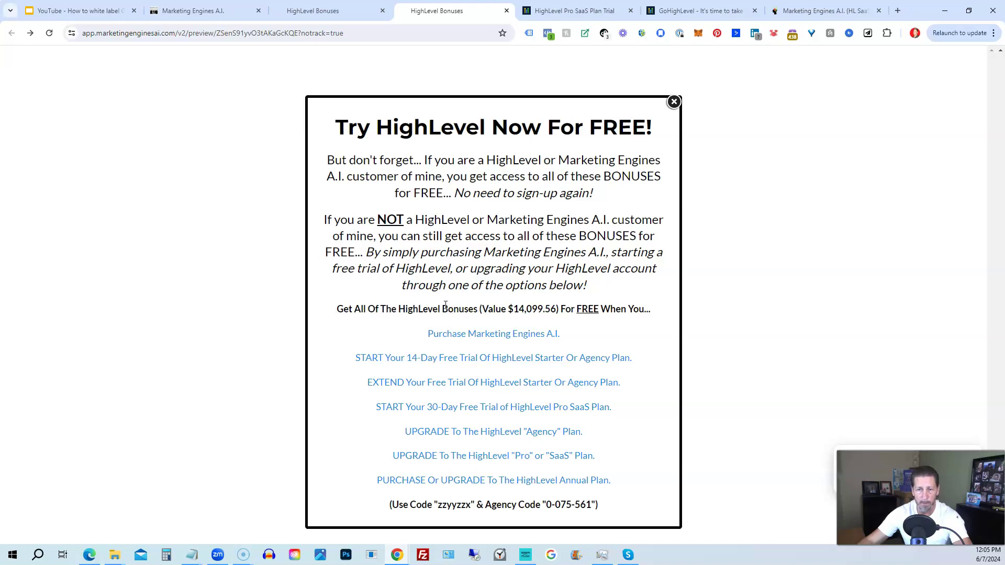
pyautogui.click(437, 309)
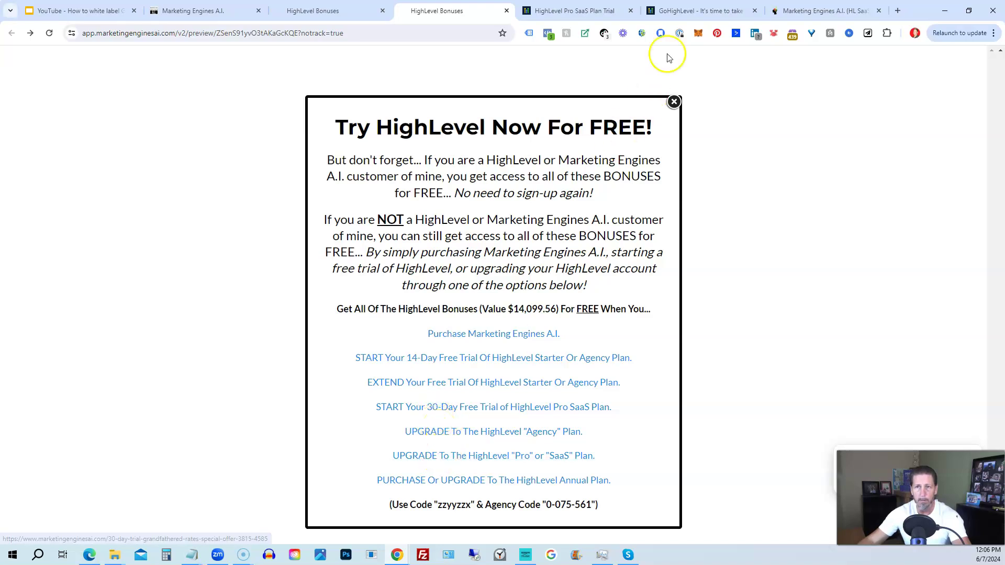
pyautogui.click(679, 14)
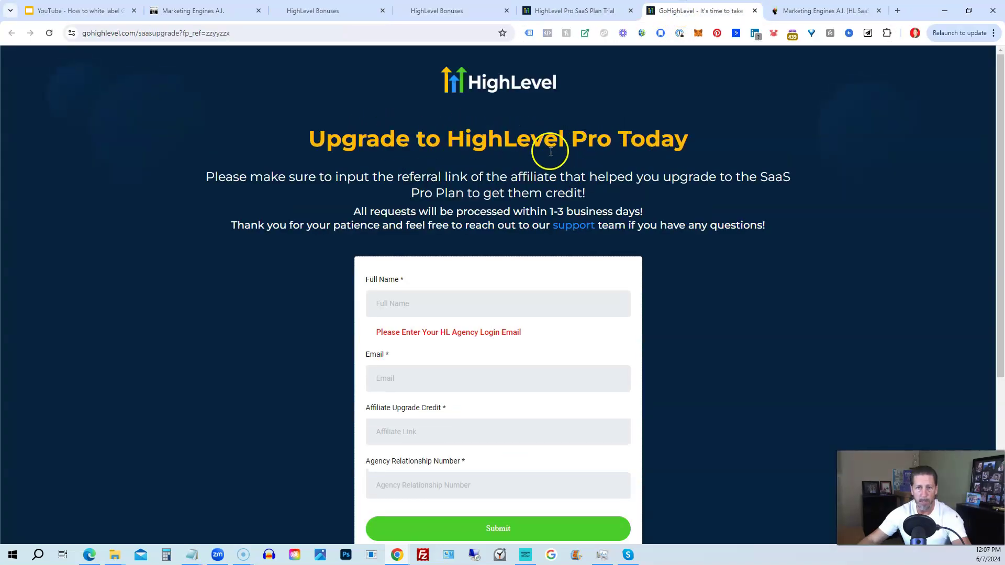
pyautogui.scroll(-2, 293, 243)
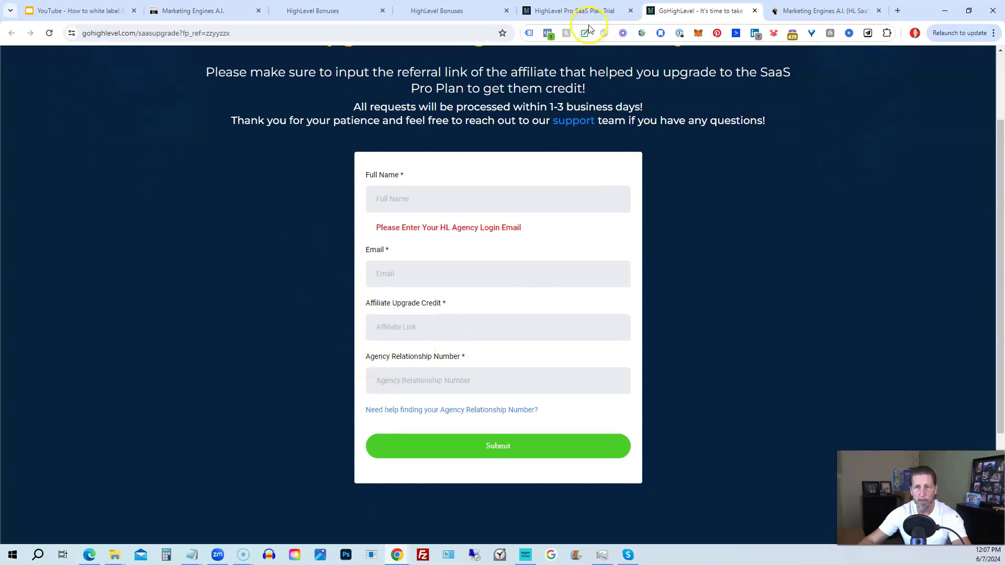
pyautogui.click(580, 11)
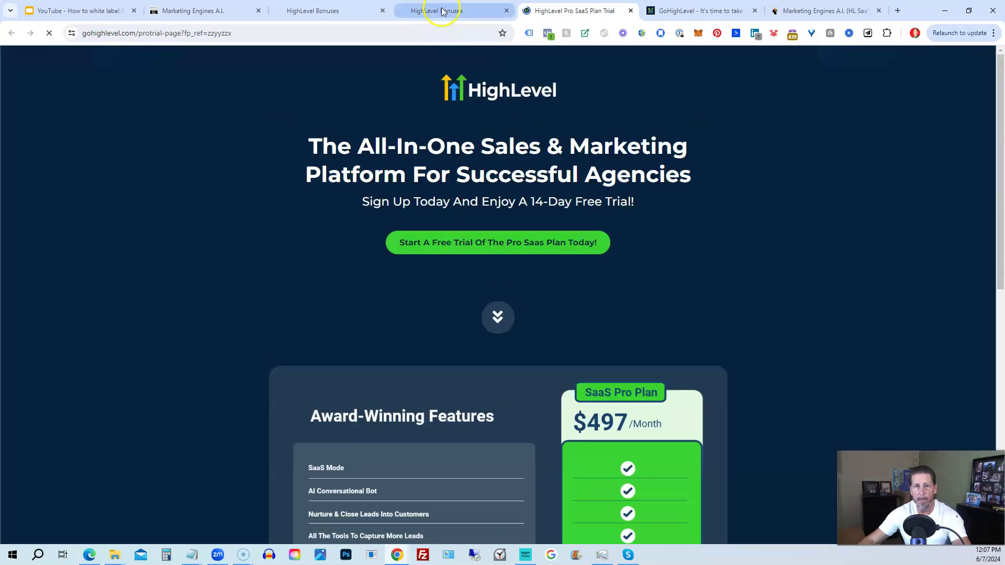
pyautogui.click(442, 10)
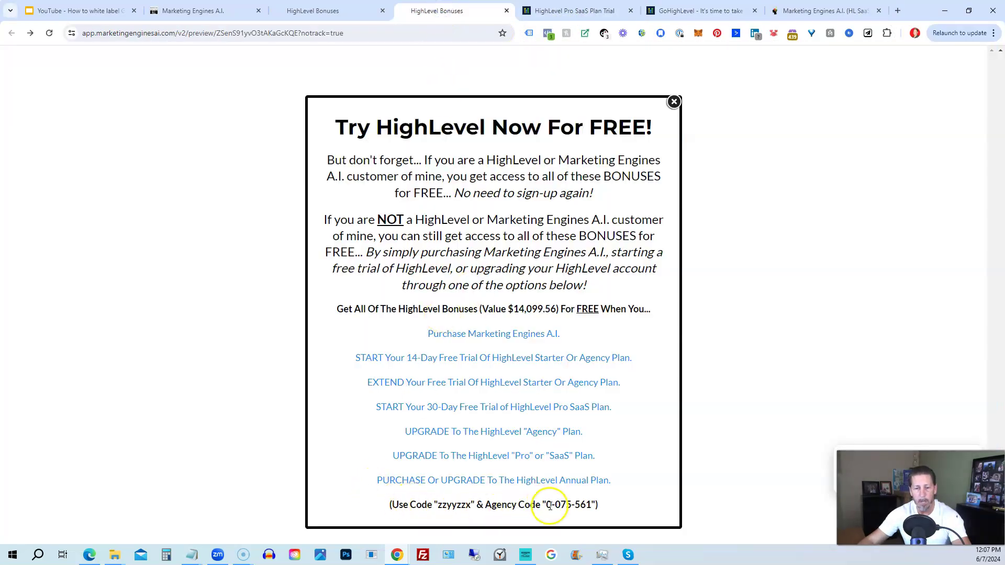
pyautogui.moveTo(546, 505); pyautogui.dragTo(595, 505)
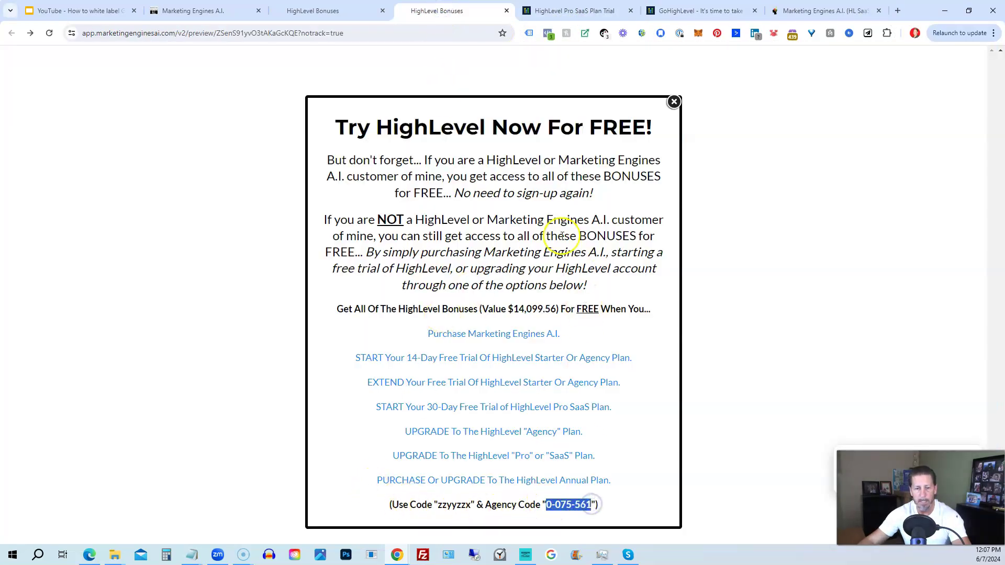
pyautogui.moveTo(438, 504); pyautogui.dragTo(472, 507)
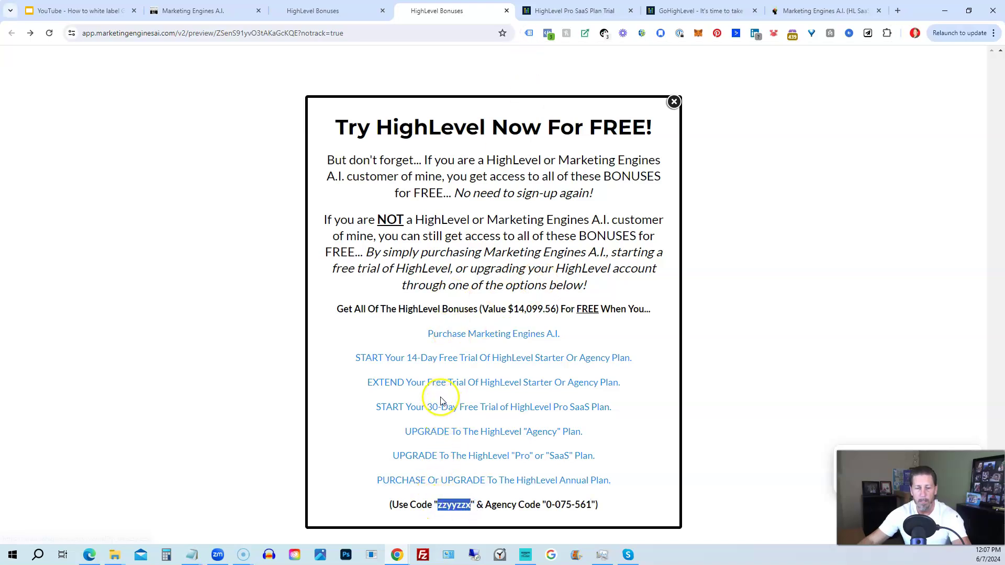
pyautogui.click(666, 9)
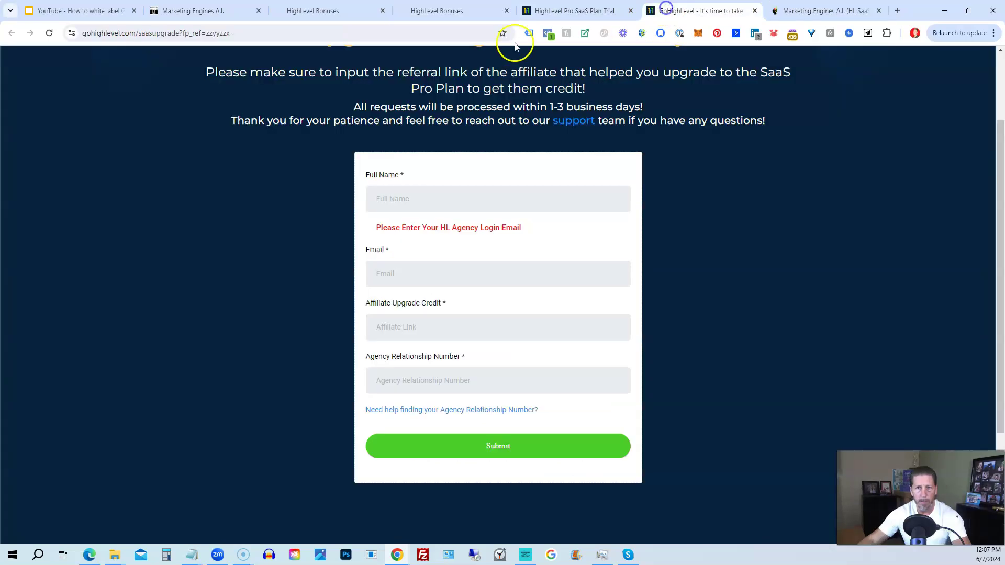
pyautogui.click(468, 9)
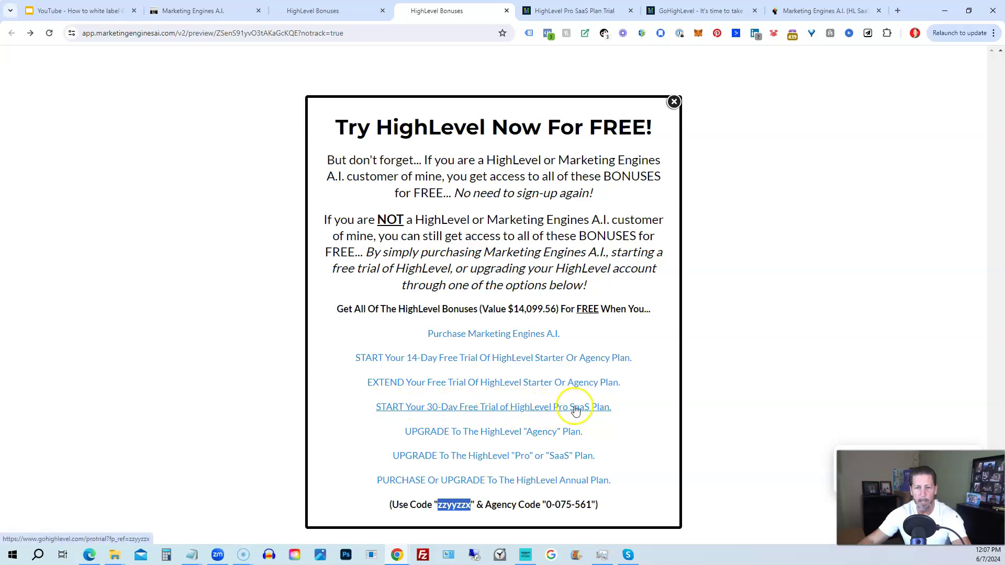
# Review the Pro SaaS Plan trial page's $497/month feature table, then return to its top.
pyautogui.click(569, 10)
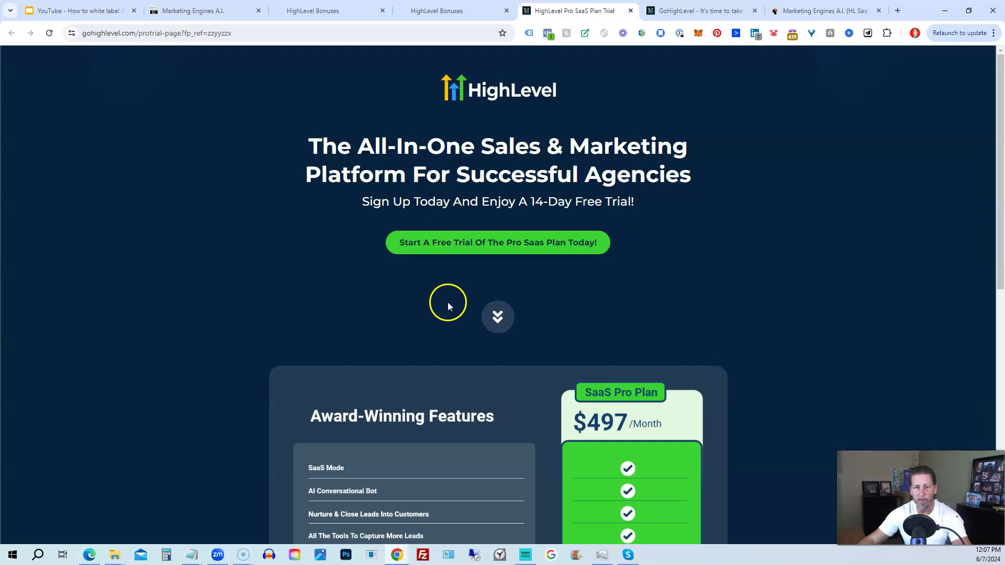
pyautogui.scroll(-5, 447, 298)
pyautogui.scroll(-1, 434, 285)
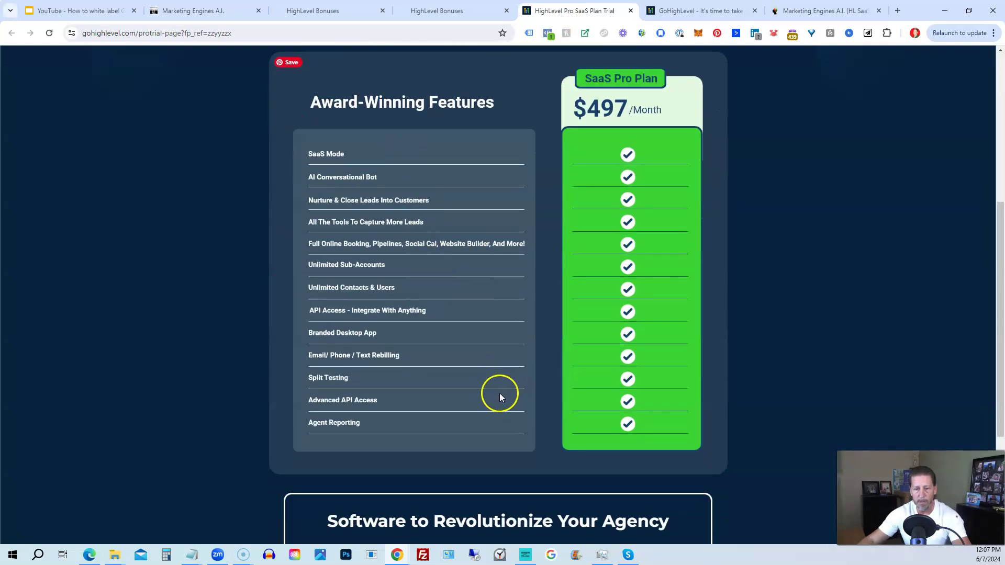
pyautogui.scroll(-4, 499, 393)
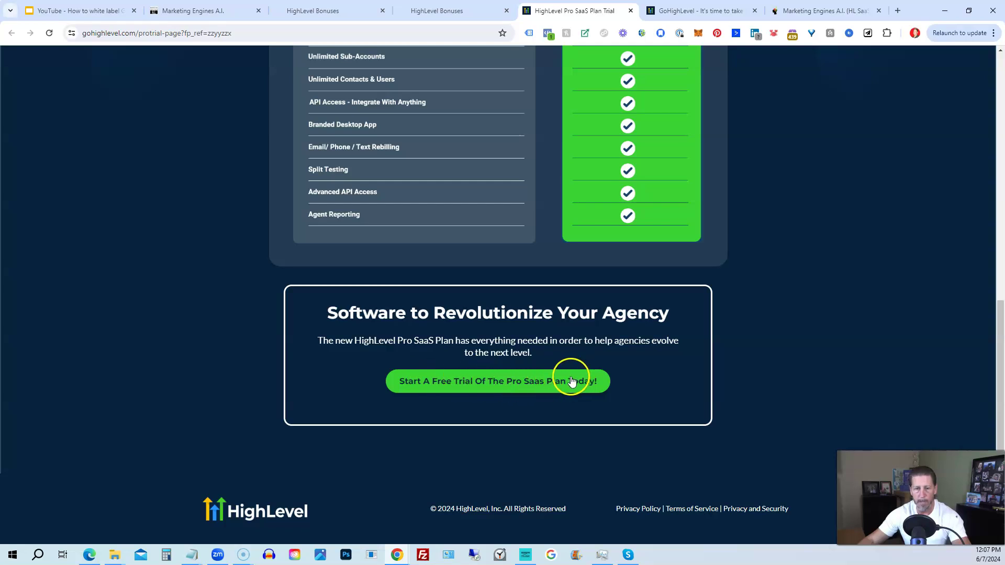
pyautogui.scroll(1, 507, 330)
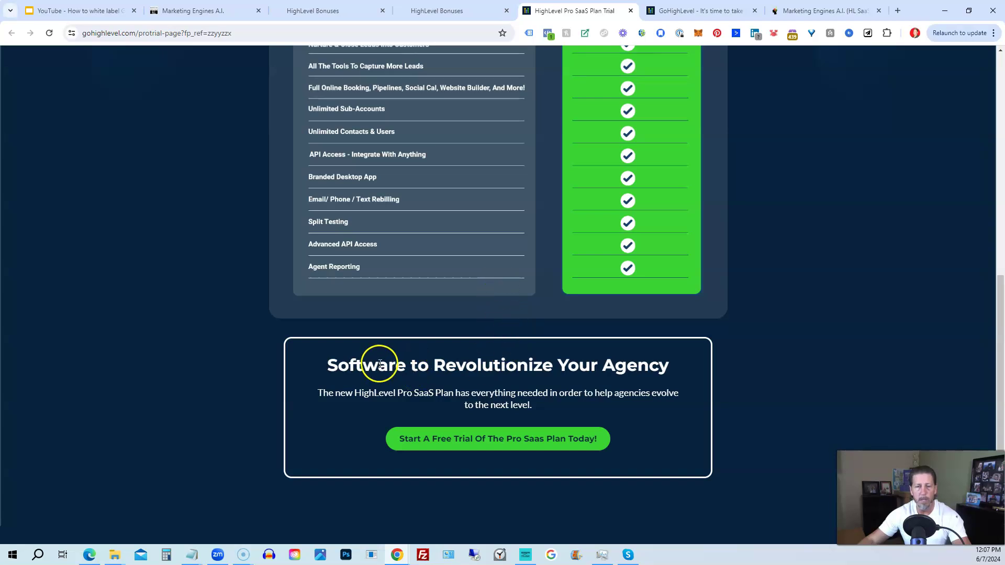
pyautogui.scroll(9, 380, 363)
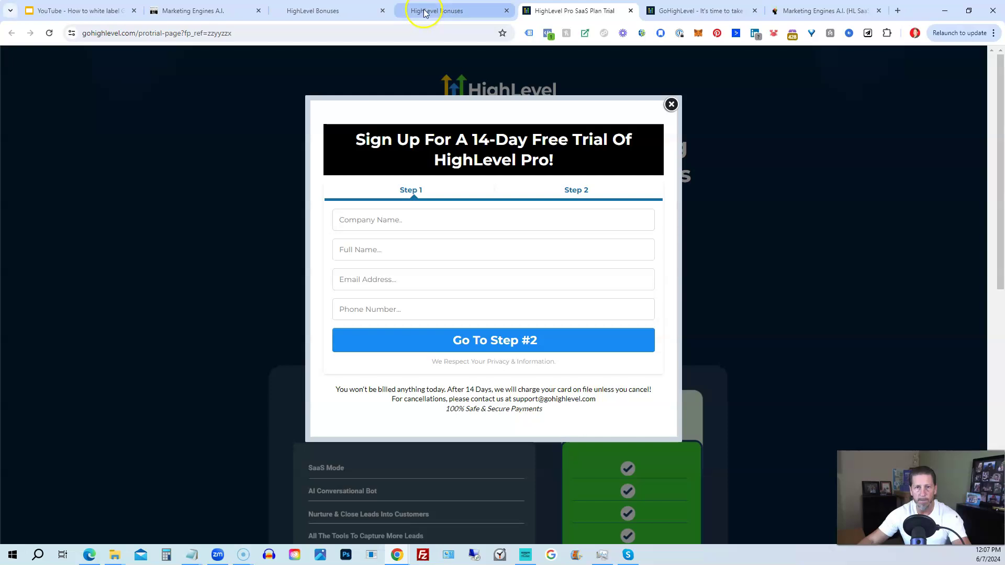
# Switch back to the HighLevel Bonuses tab showing the free-offer popup.
pyautogui.click(423, 11)
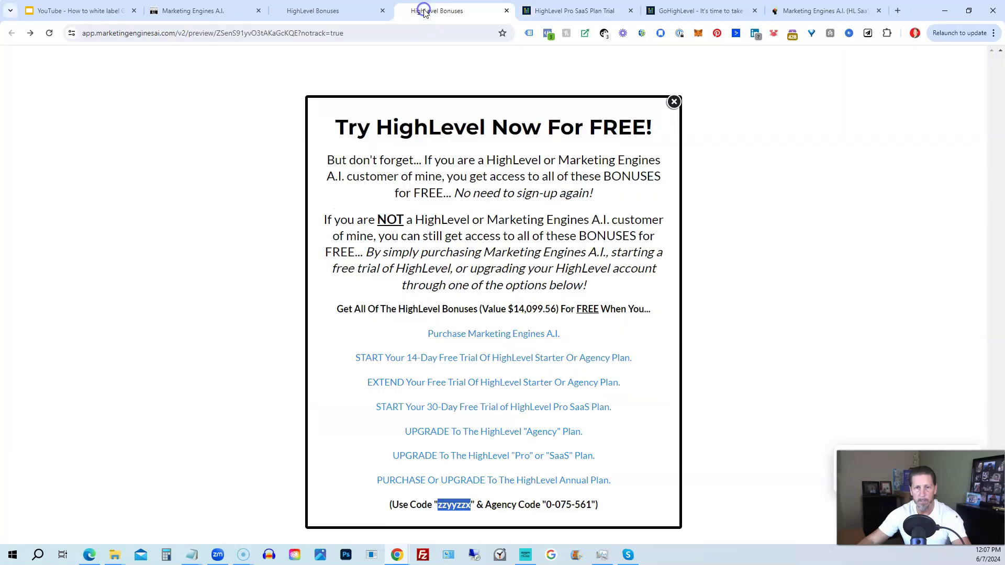